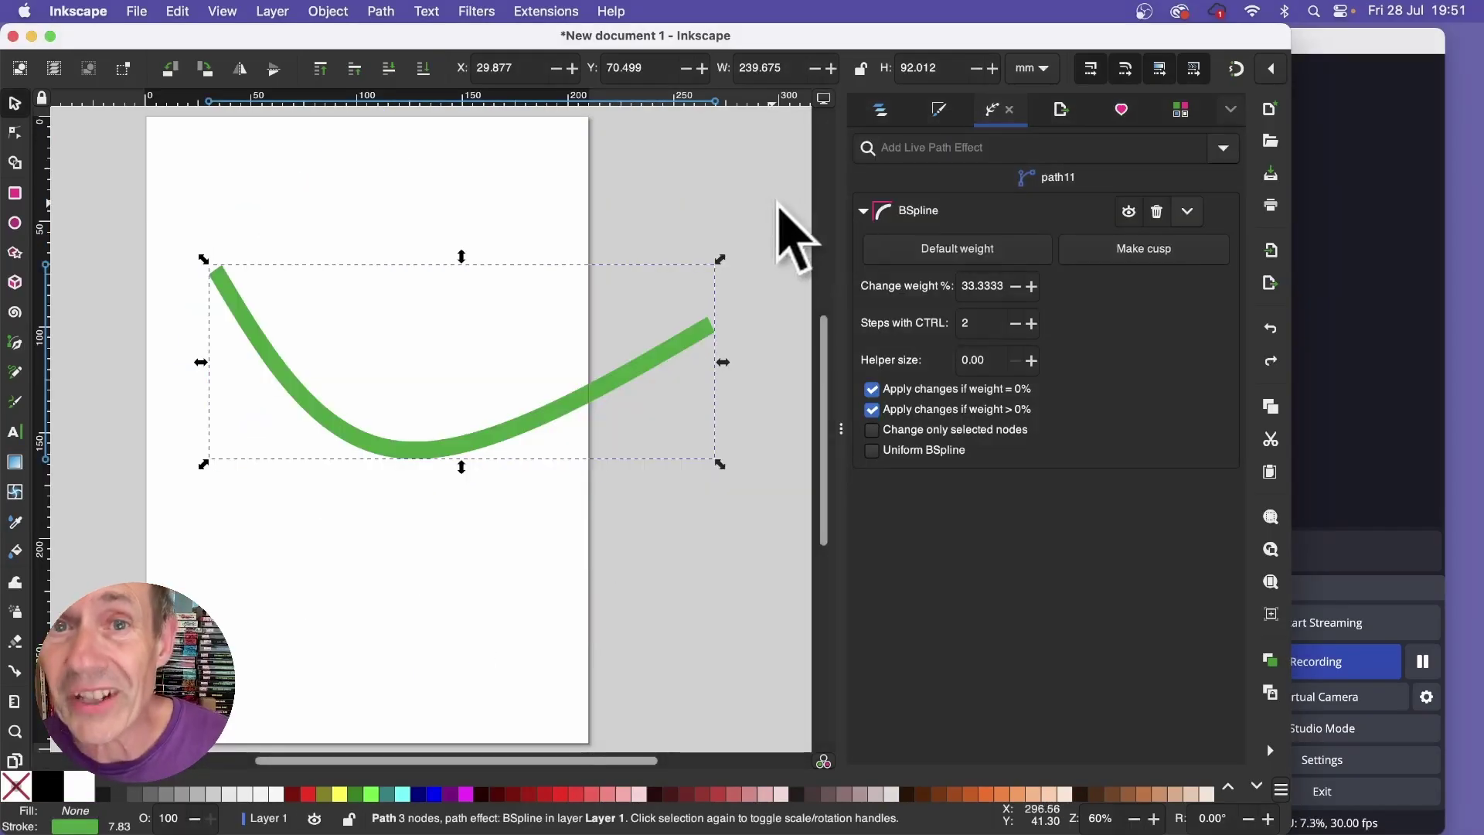
Step: Draw a small orange circle above the curve's left end, then select it together with the green curve
left_click(14, 224)
left_click_drag(229, 209, 270, 246)
key("s")
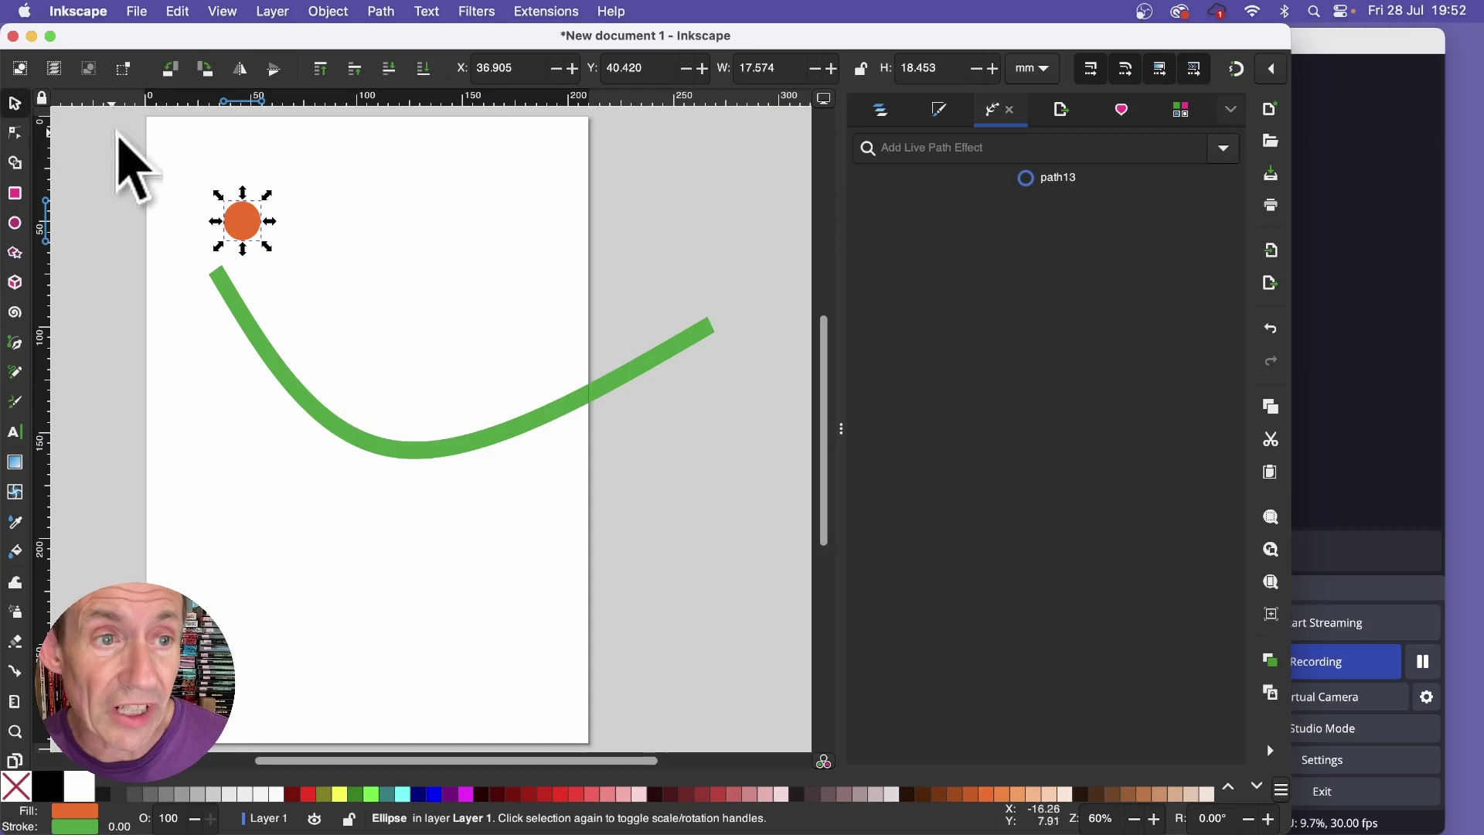
left_click_drag(136, 135, 812, 533)
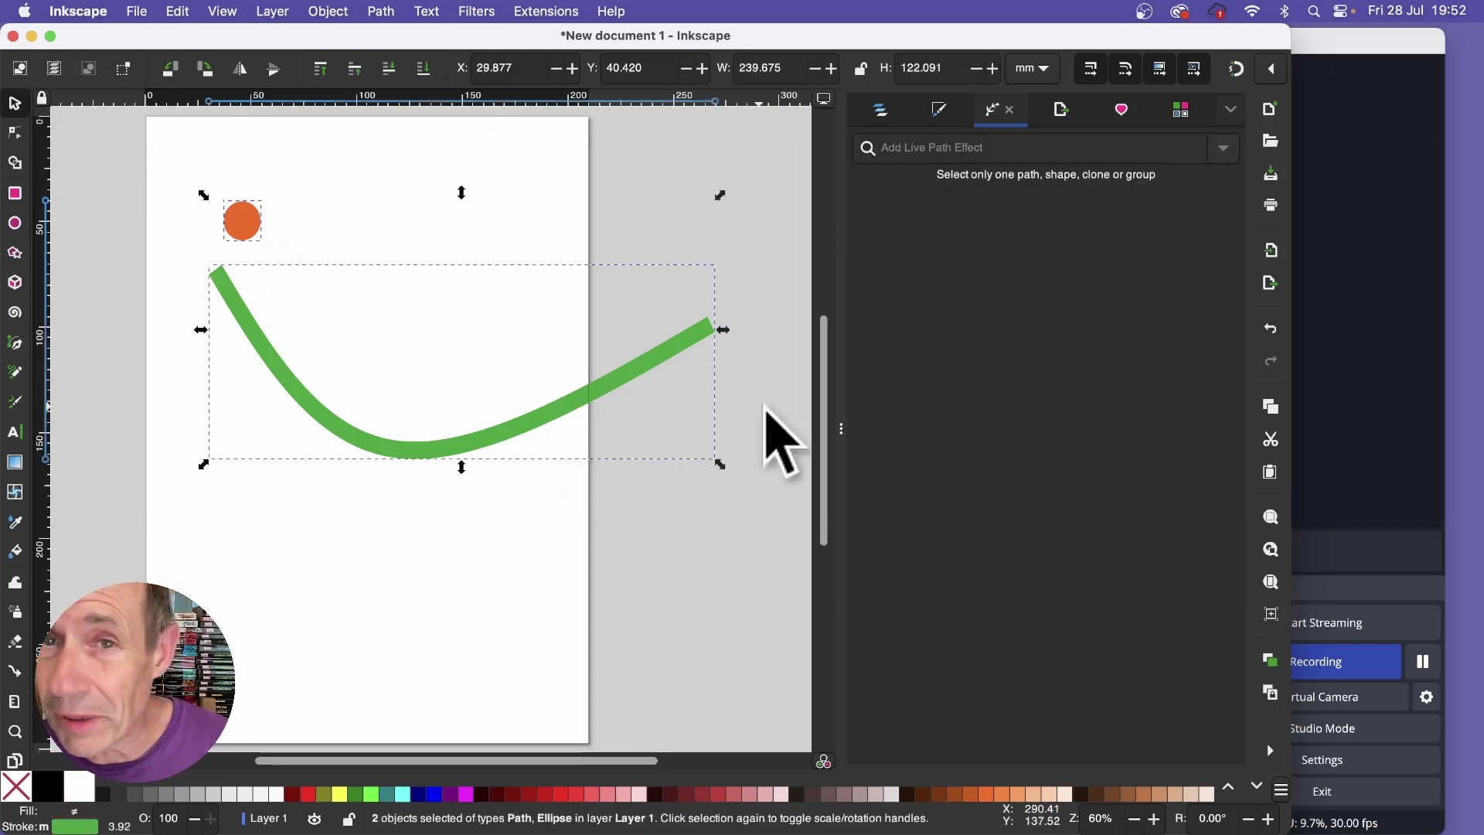
Step: Open Extensions > Generate from Path > Pattern along Path and enable Live preview
left_click(563, 9)
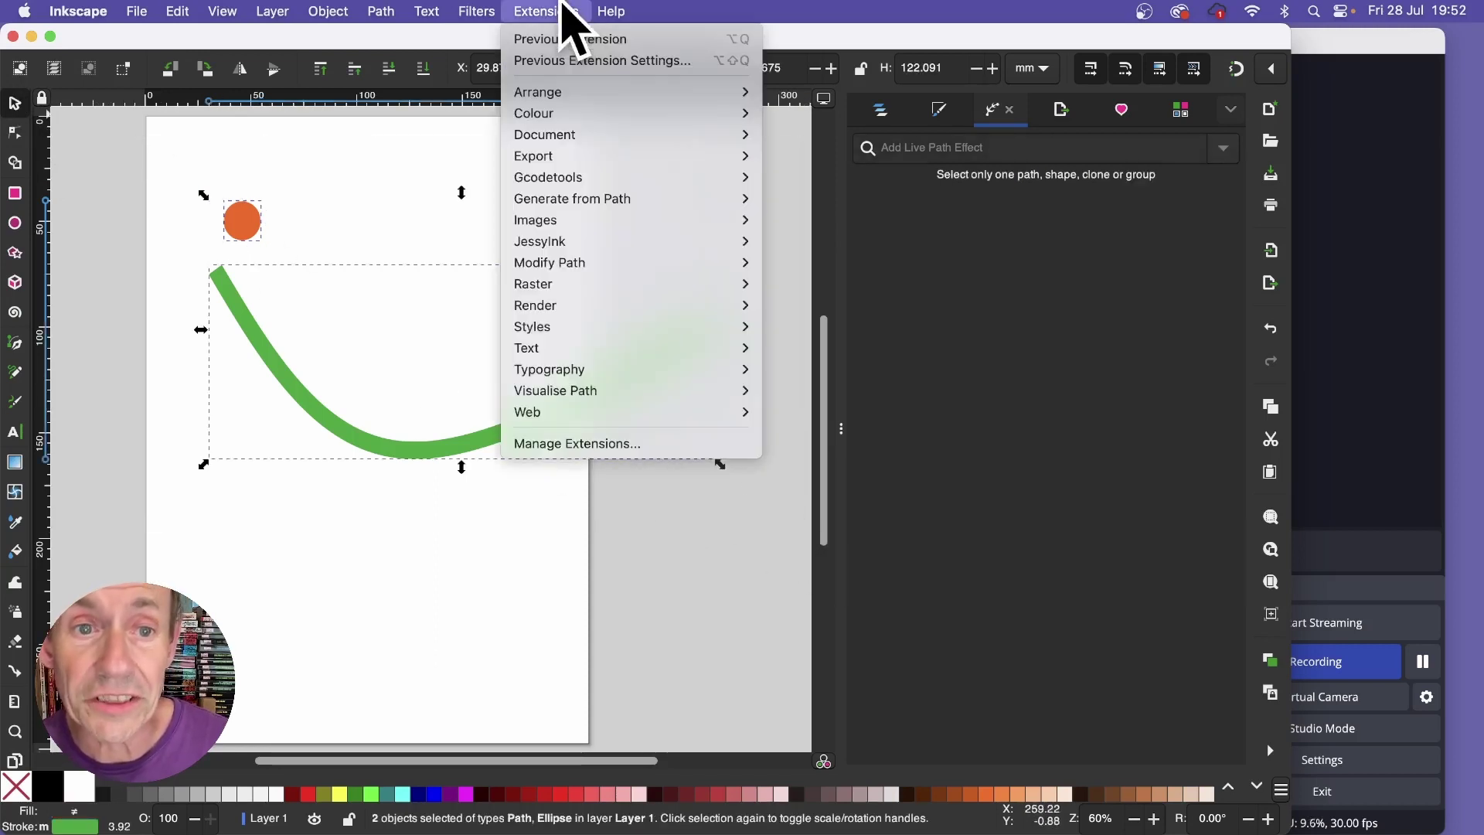
mouse_move(542, 204)
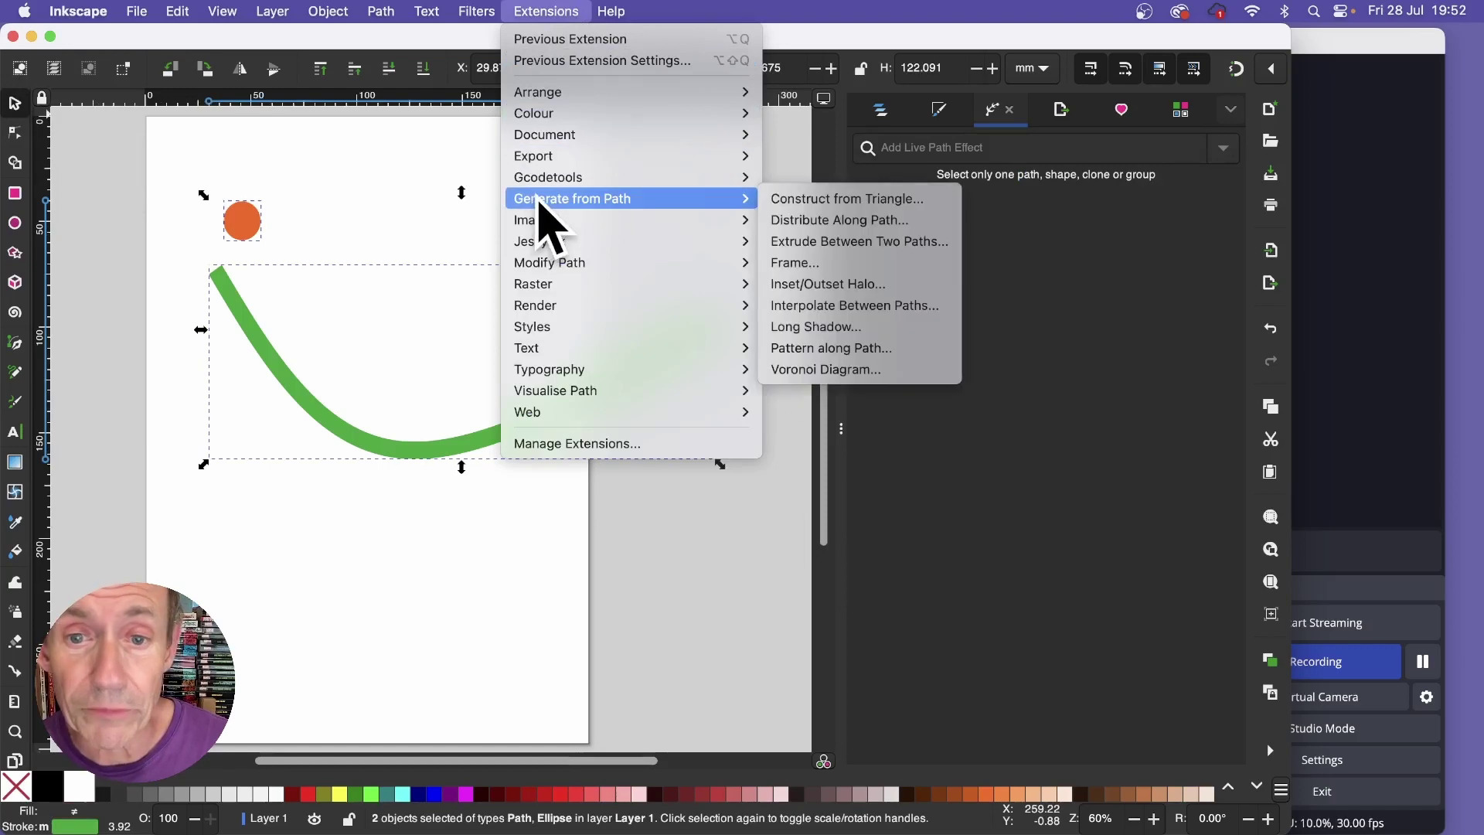
left_click(841, 349)
left_click_drag(198, 34, 919, 142)
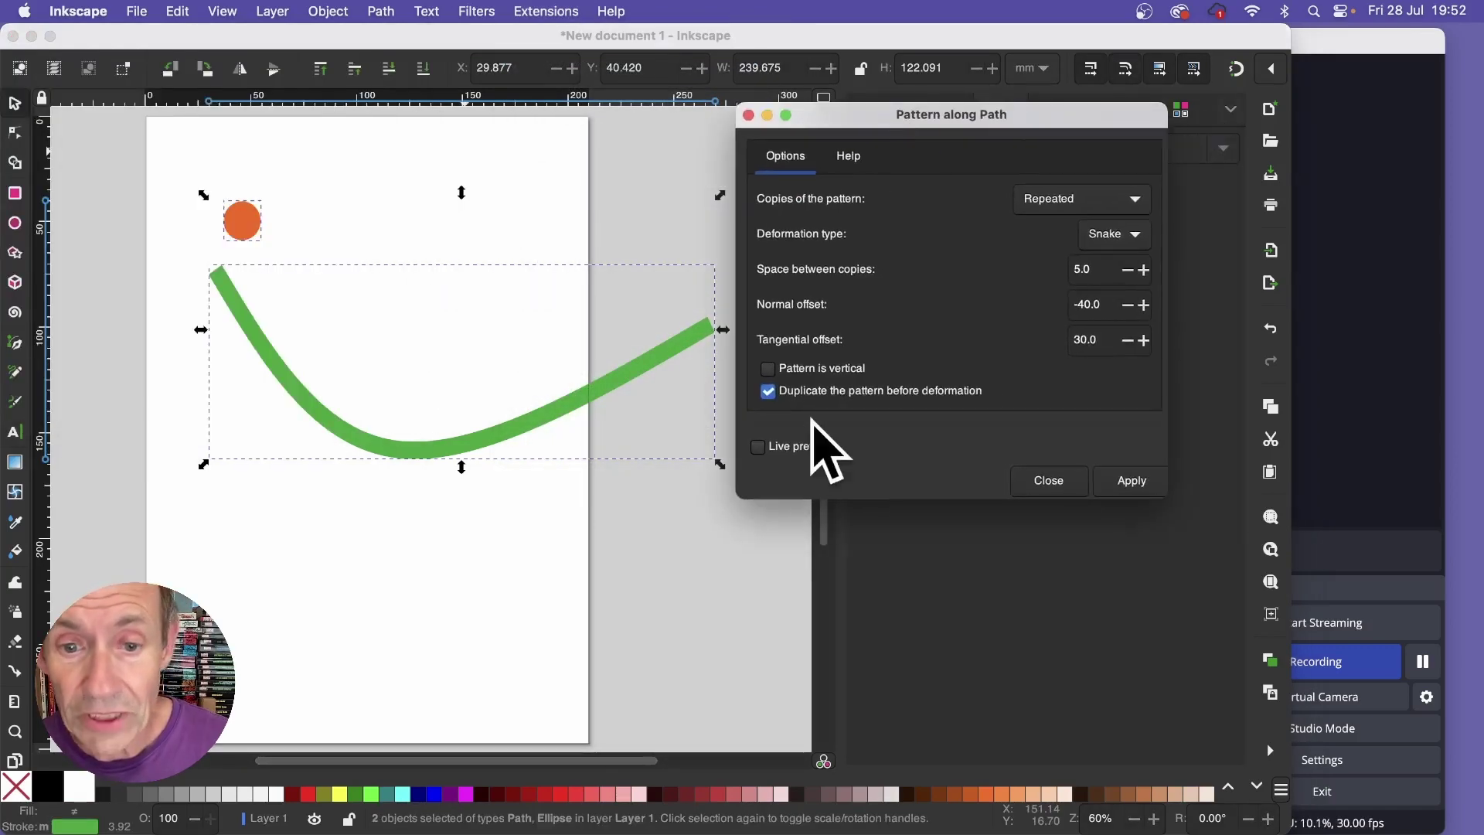
left_click(759, 447)
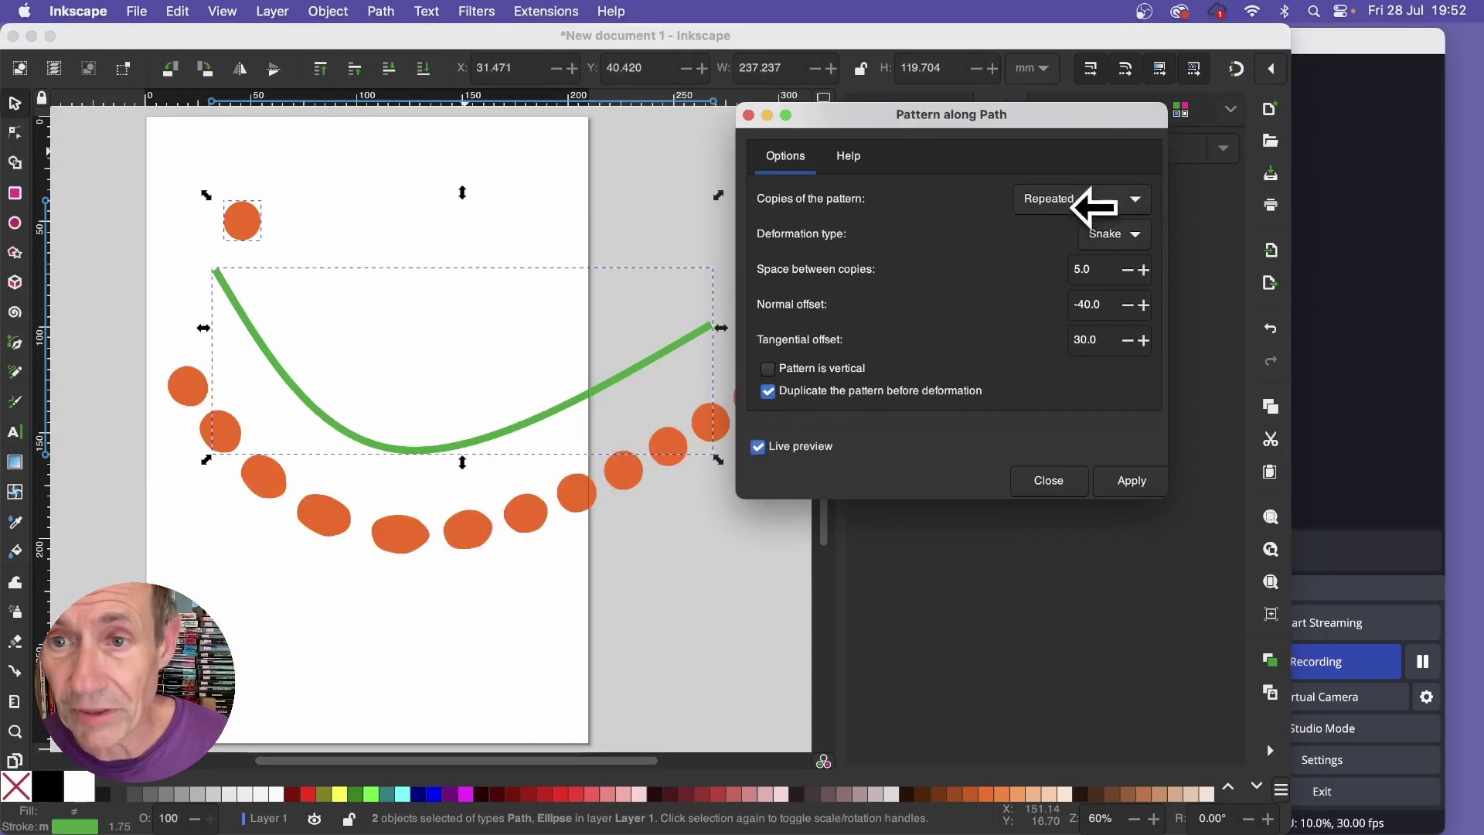
Step: Set Copies of the pattern to Repeated
left_click(1092, 204)
left_click(1076, 157)
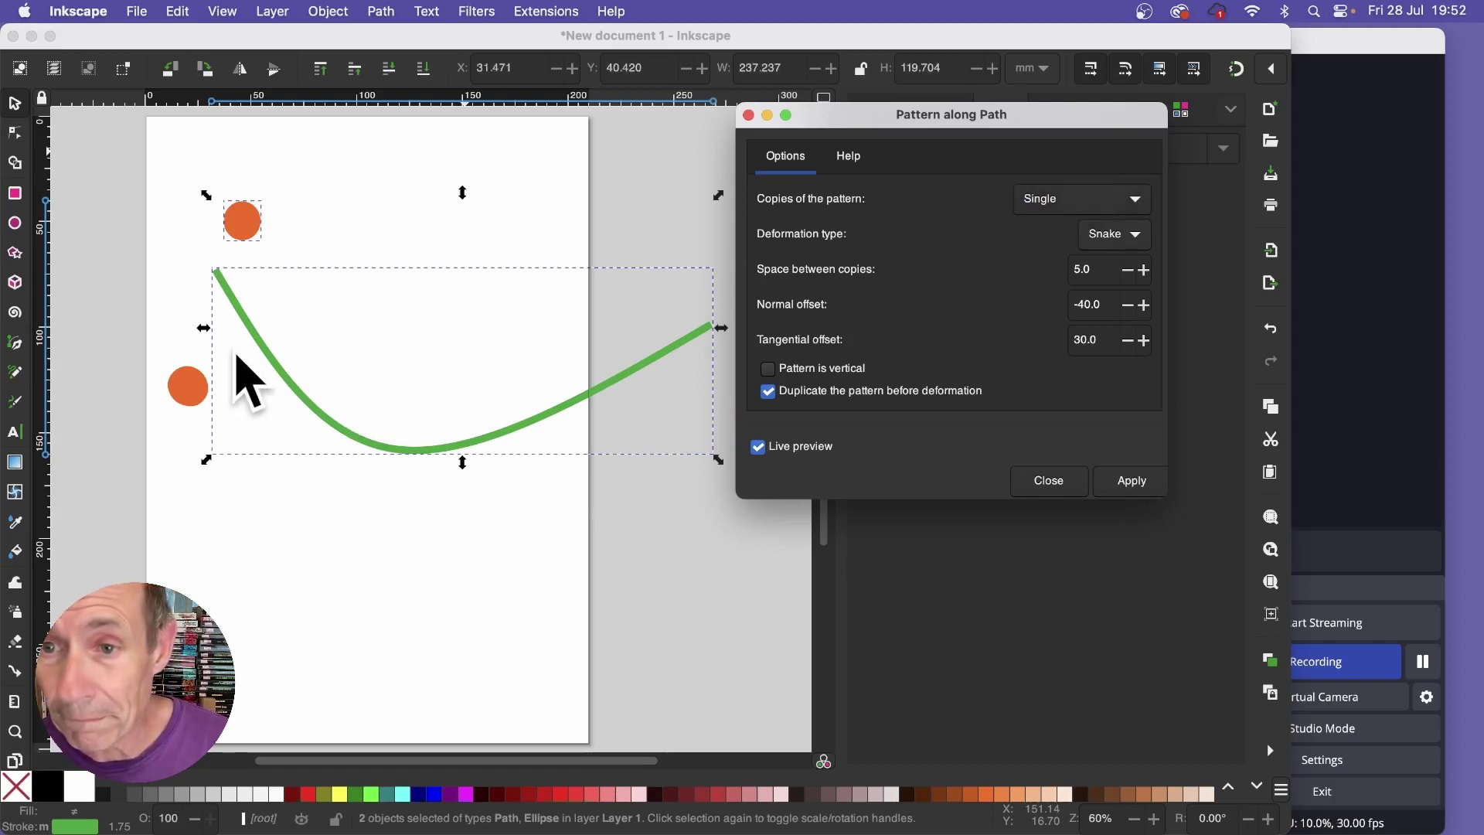
left_click(1071, 203)
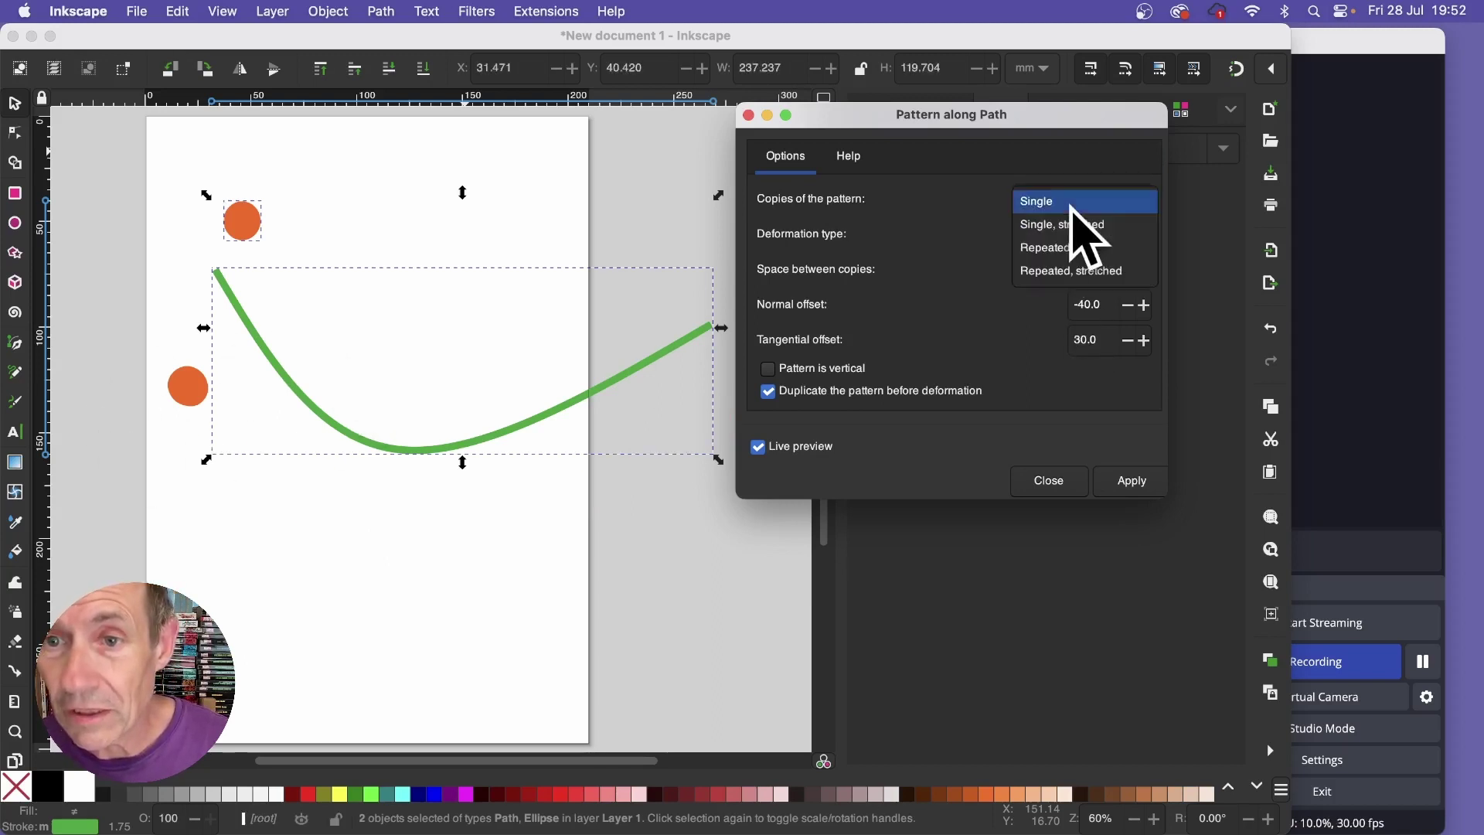
left_click(1066, 251)
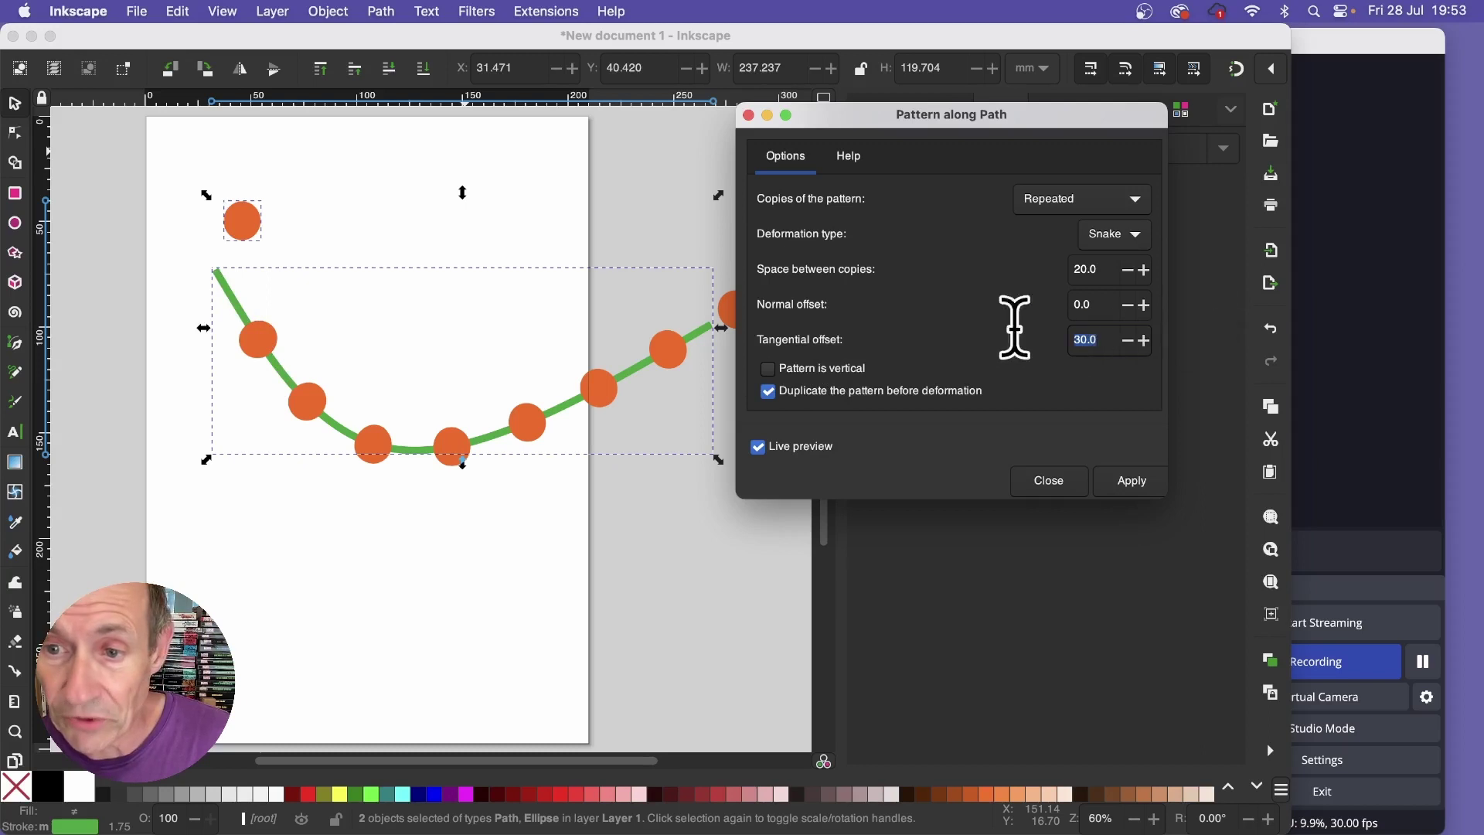
Step: Set tangential offset to 50, untick Pattern is vertical, and apply the pattern
key("Tab")
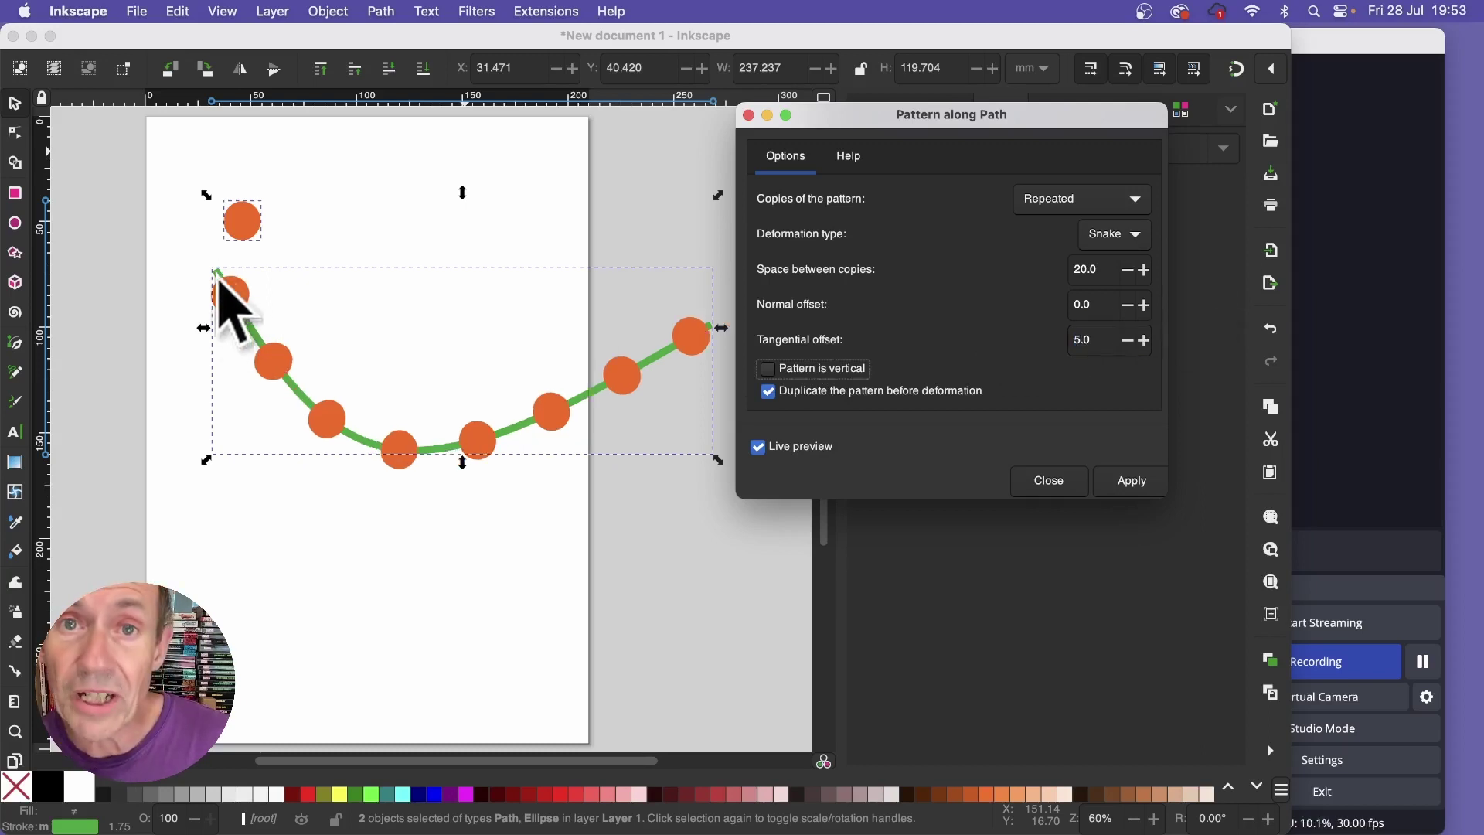
left_click(1094, 326)
type("0")
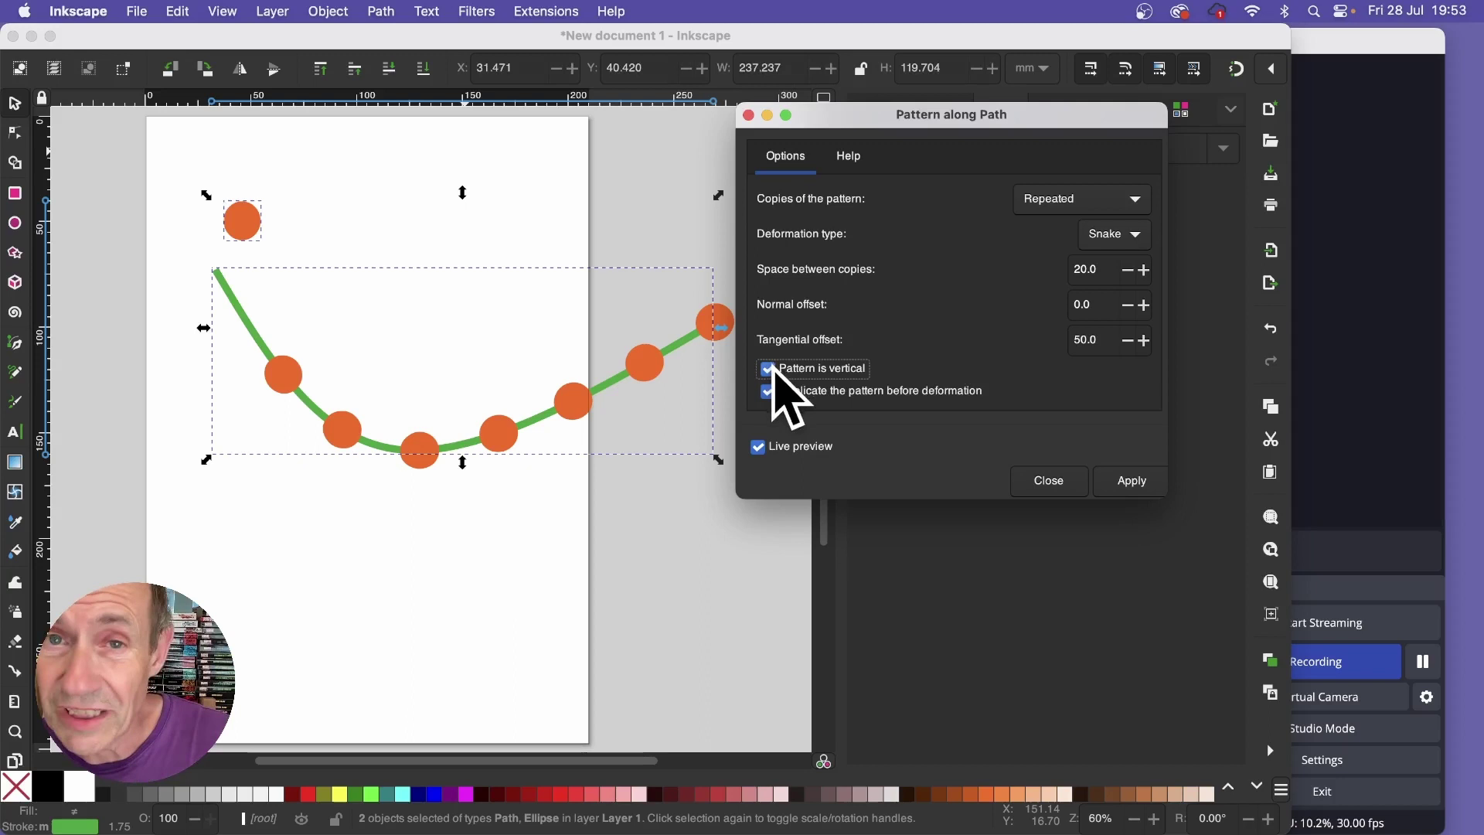
left_click(767, 369)
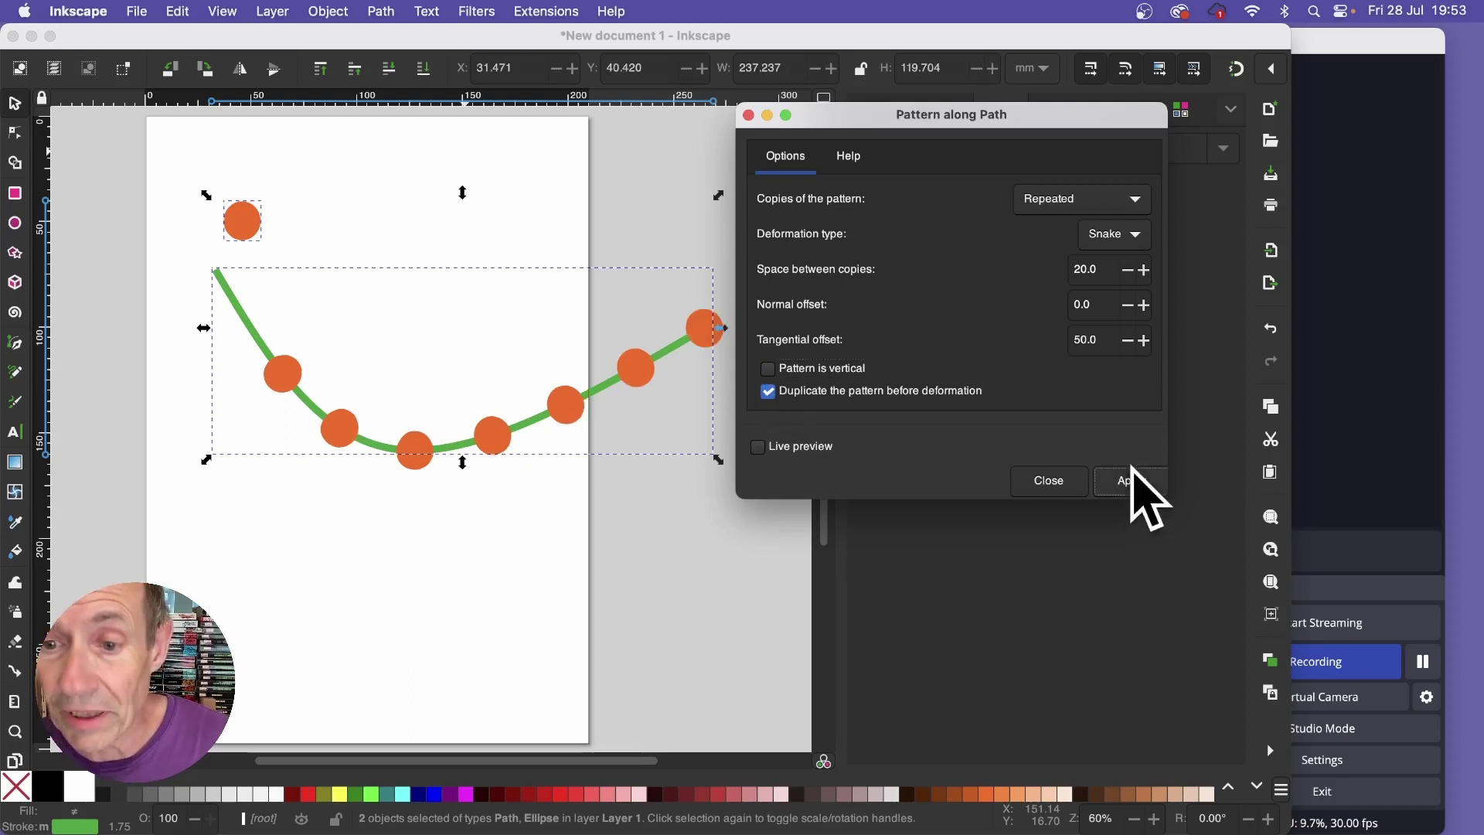
left_click(1036, 477)
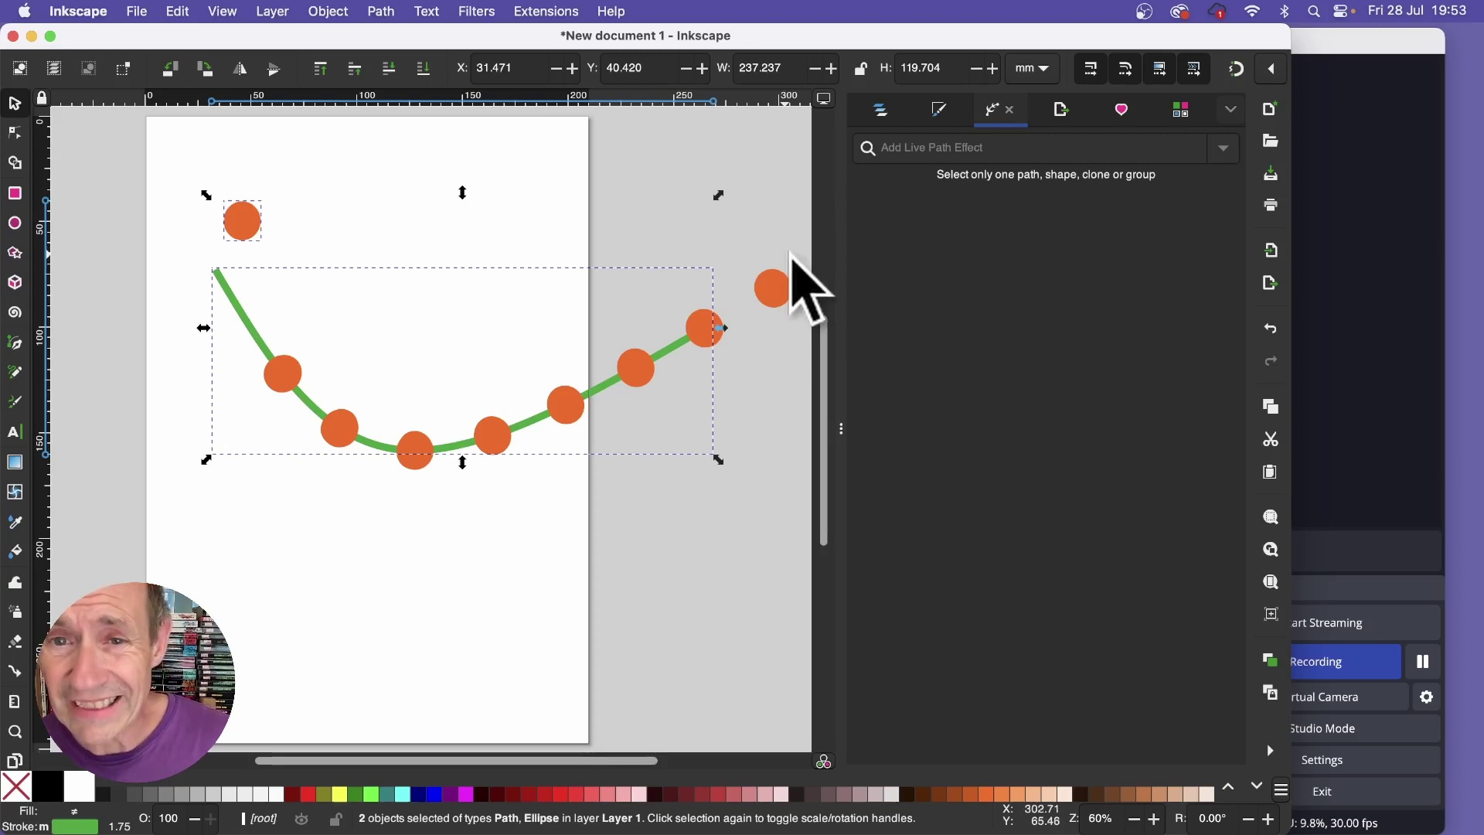
Step: In Layers and Objects, delete the original lone orange circle (path13)
left_click(881, 111)
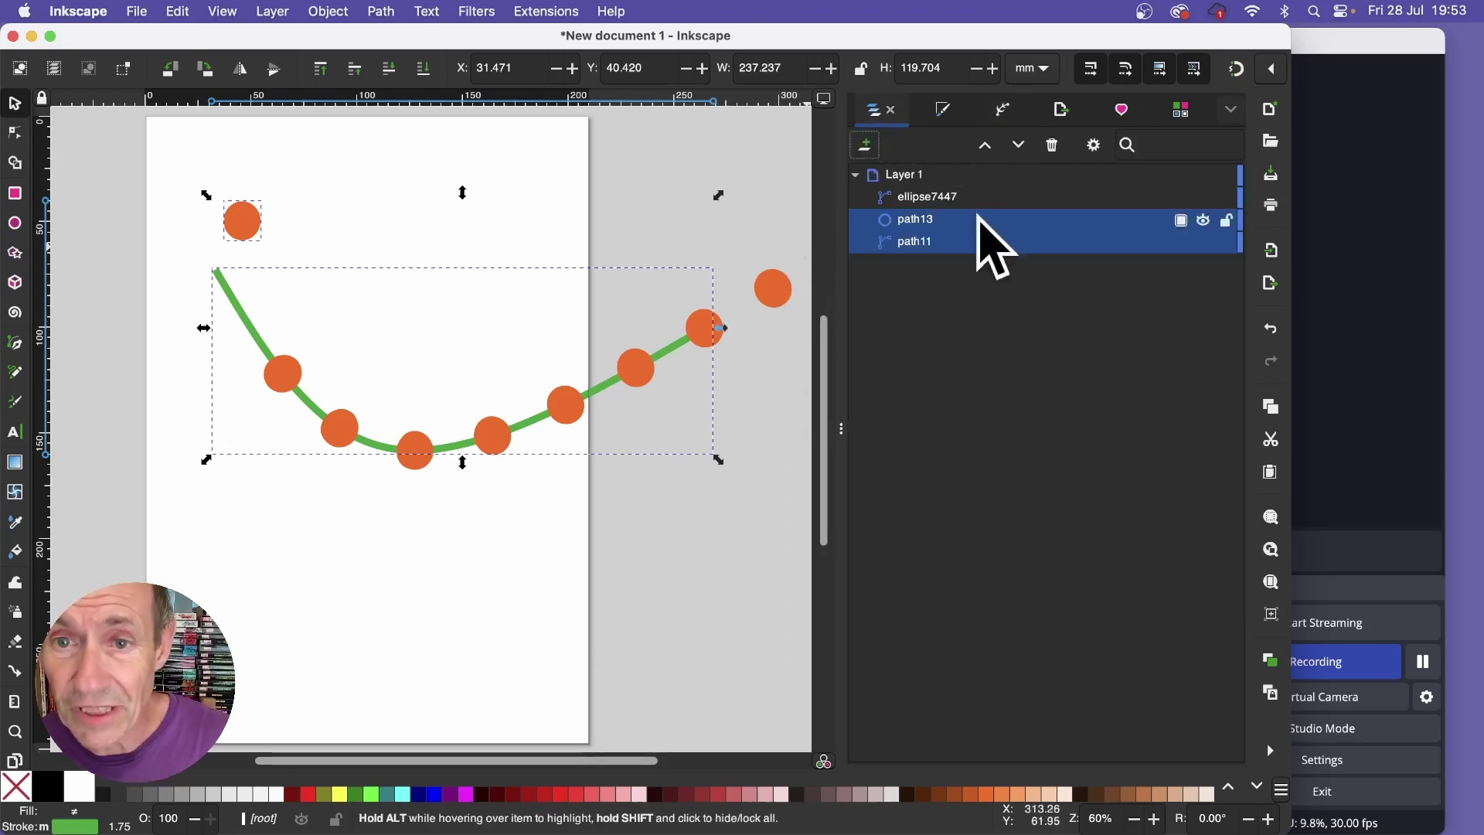
left_click(236, 232)
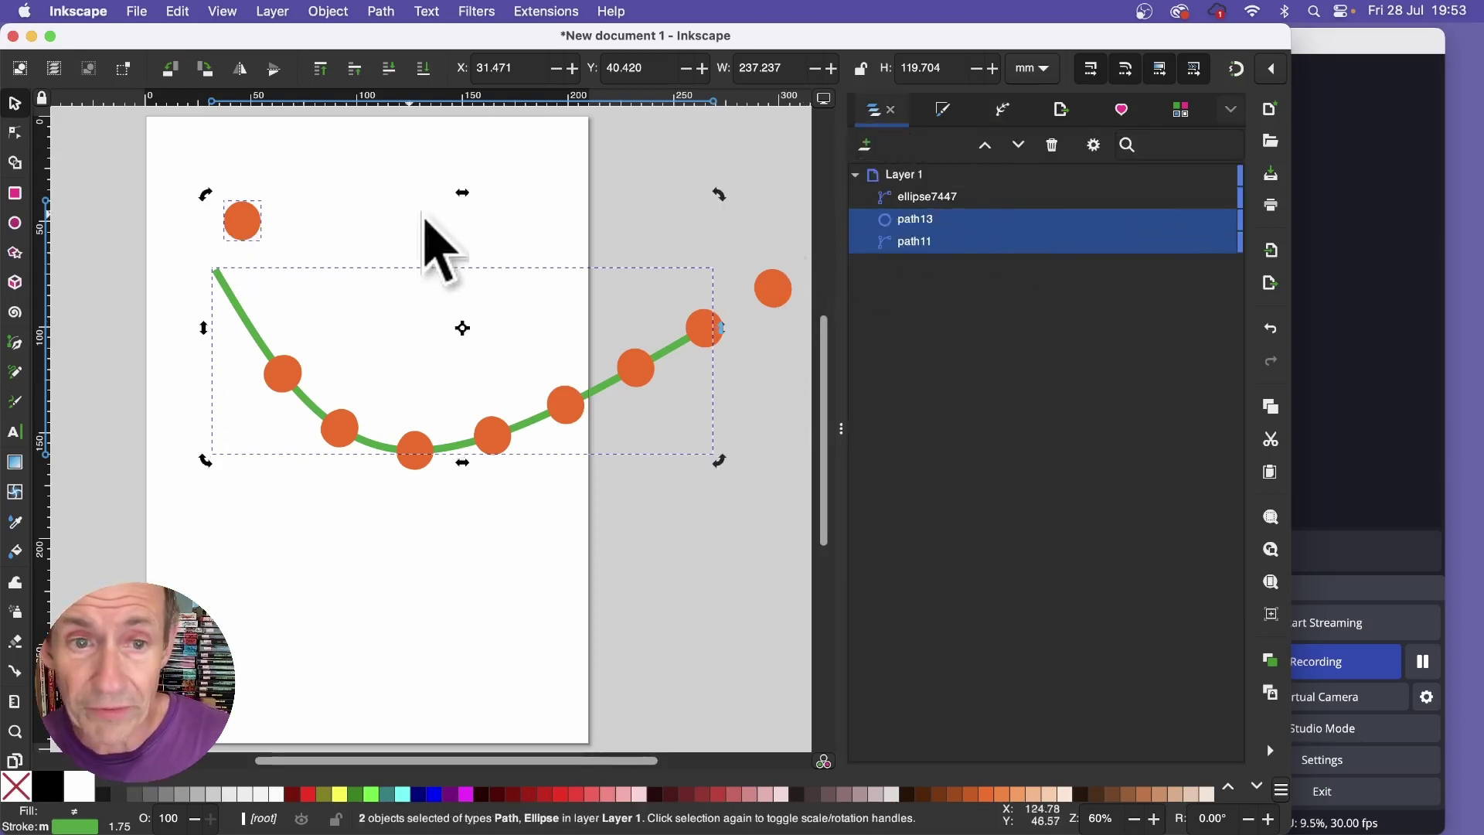
left_click(1008, 242, "ctrl")
key("Delete")
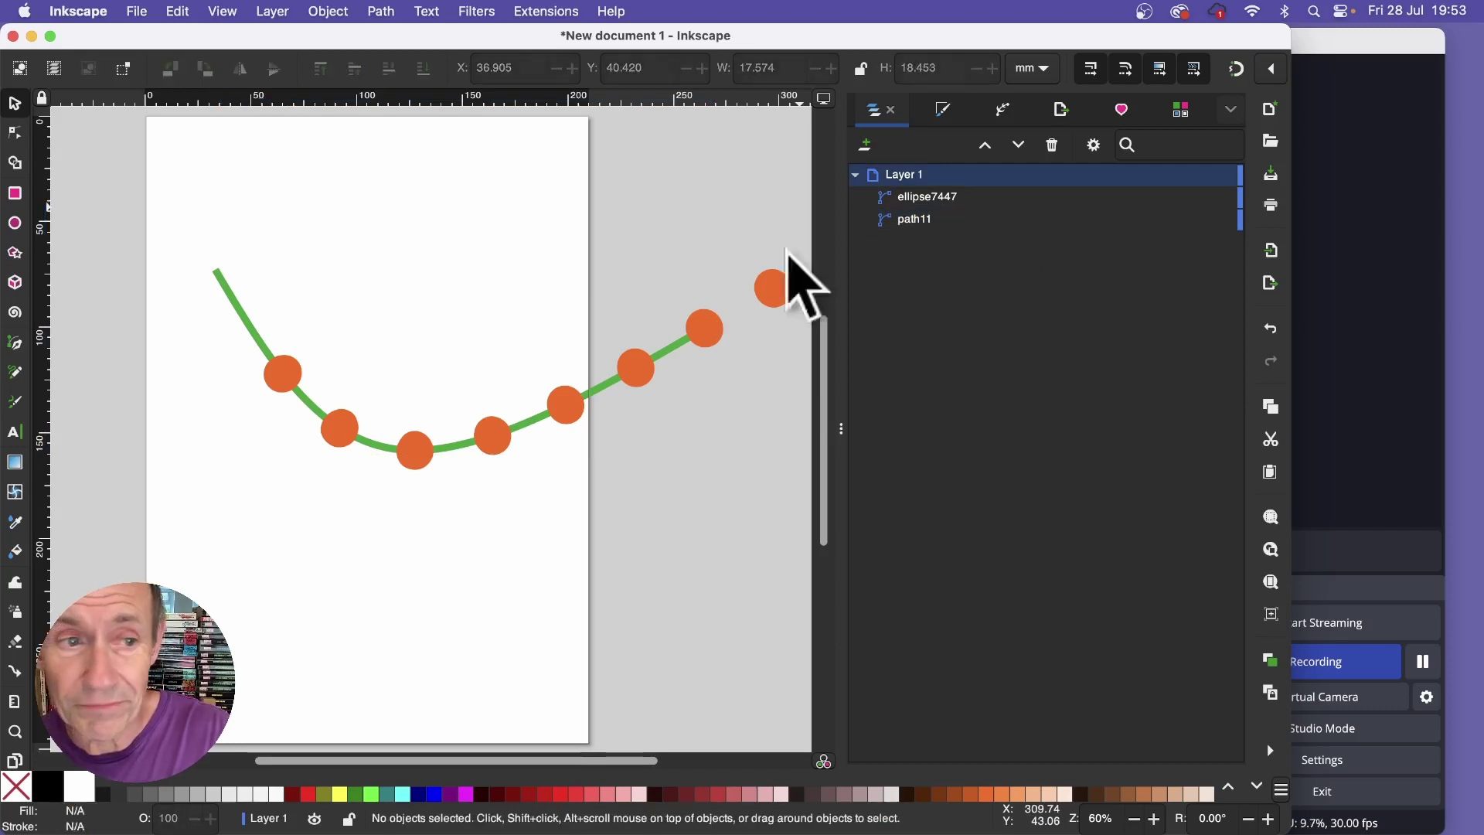
Step: Group the circle chain ellipse7447 with the green curve path11
left_click(962, 199)
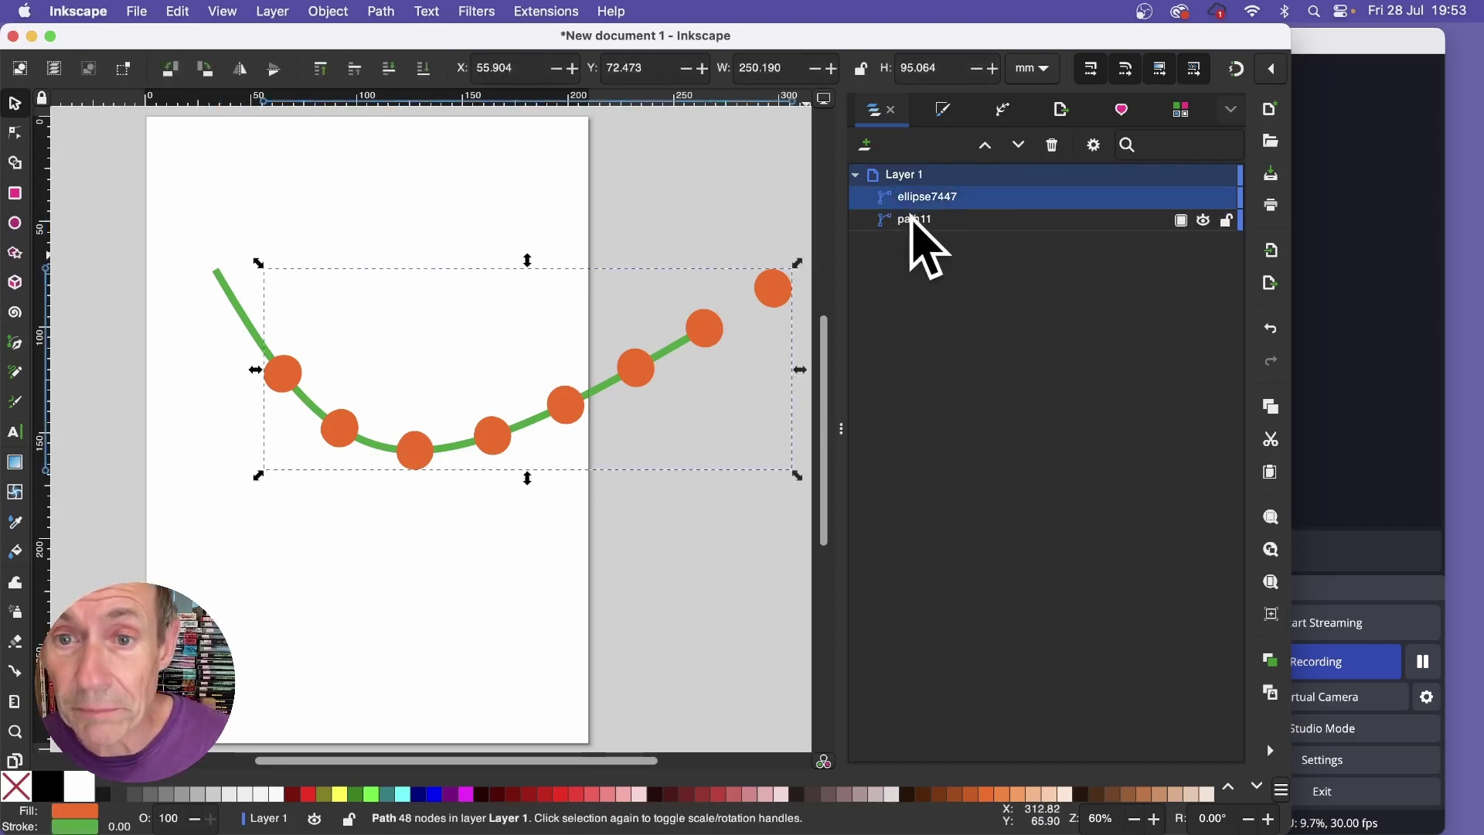
left_click(911, 221, "shift")
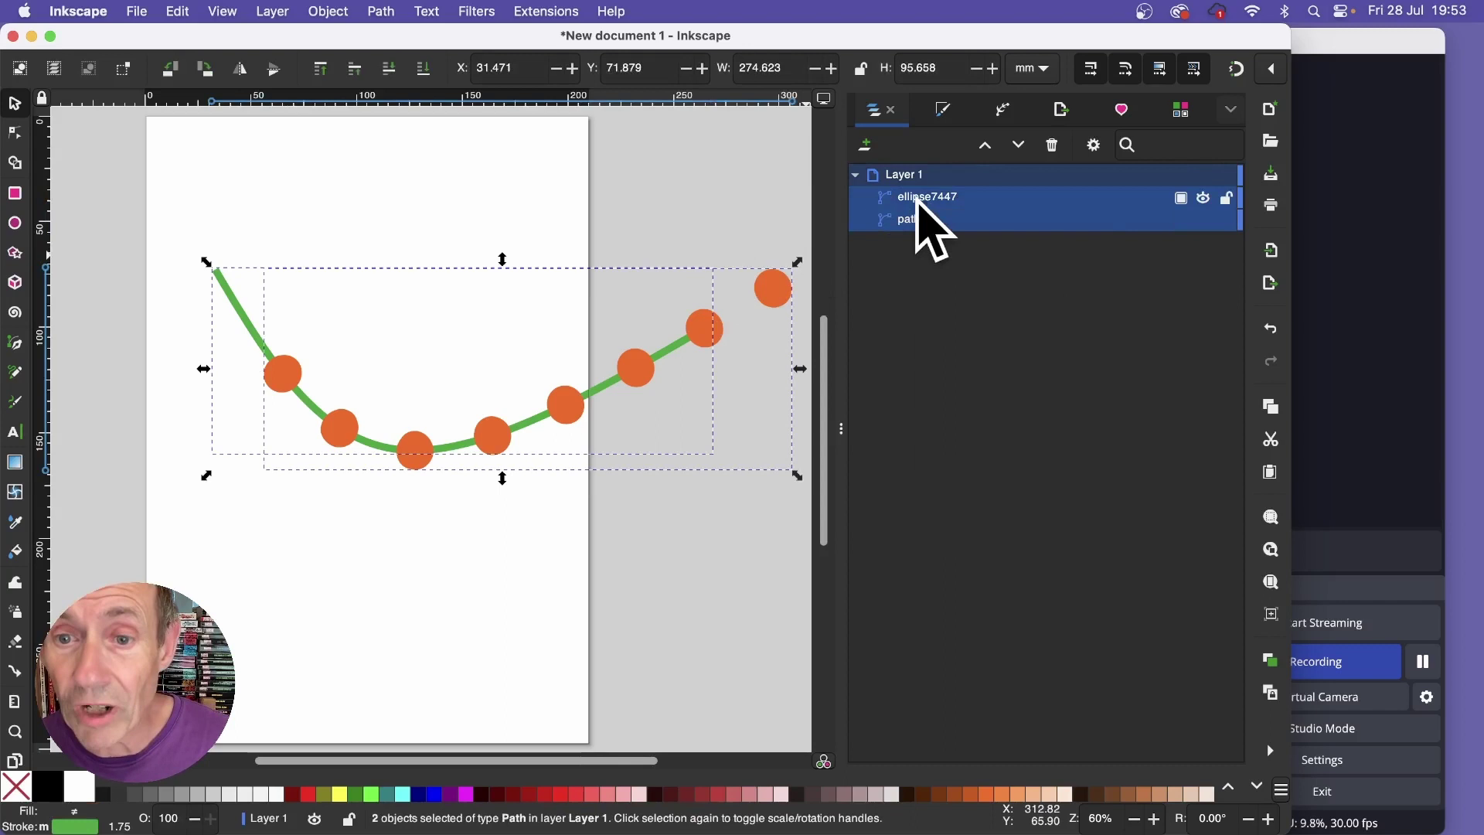
right_click(917, 204)
left_click(975, 491)
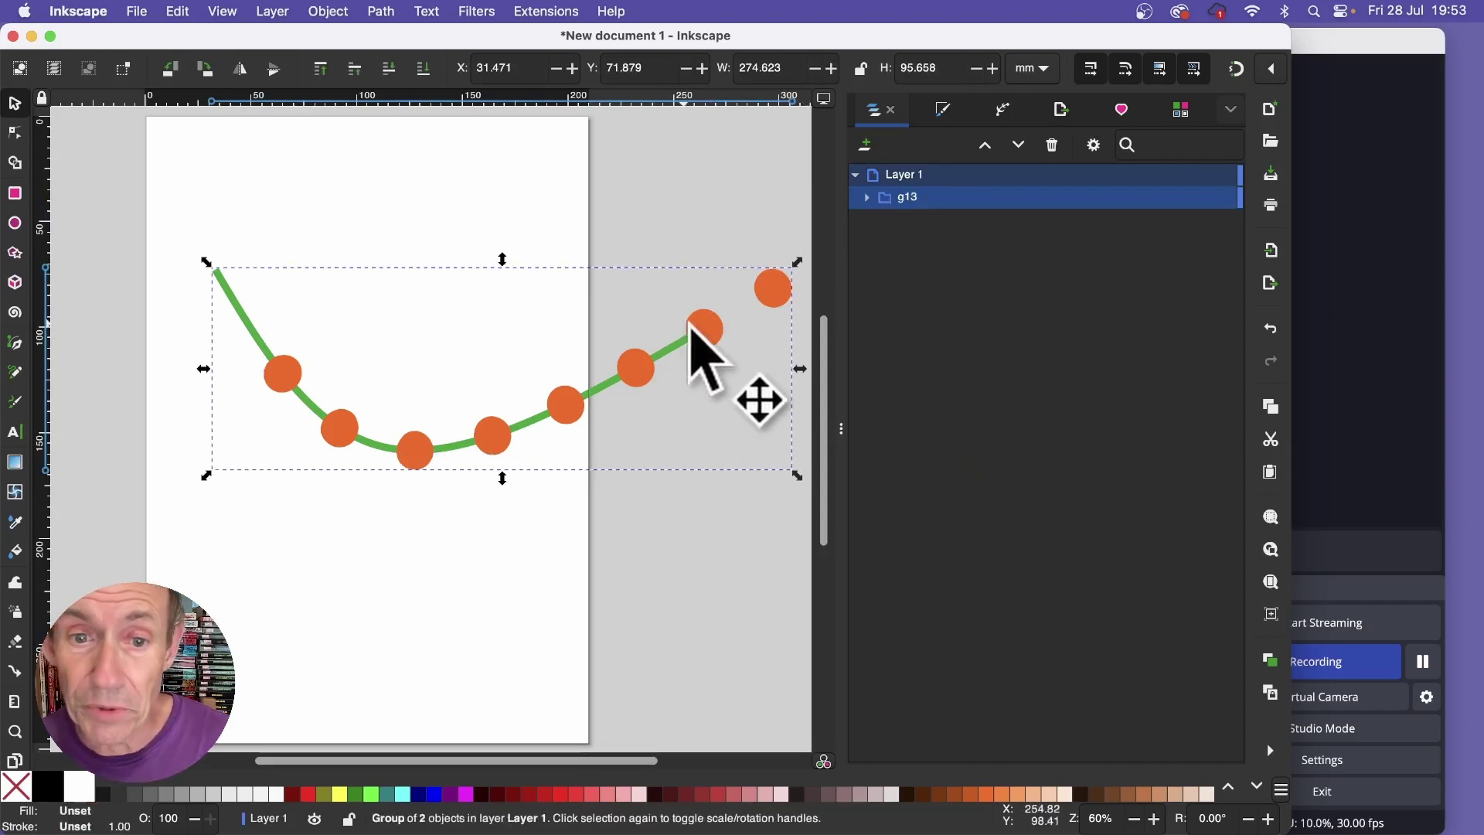
Step: Move the grouped curve up-left, then select the blue bar and large orange circle together
left_click_drag(691, 323, 673, 296)
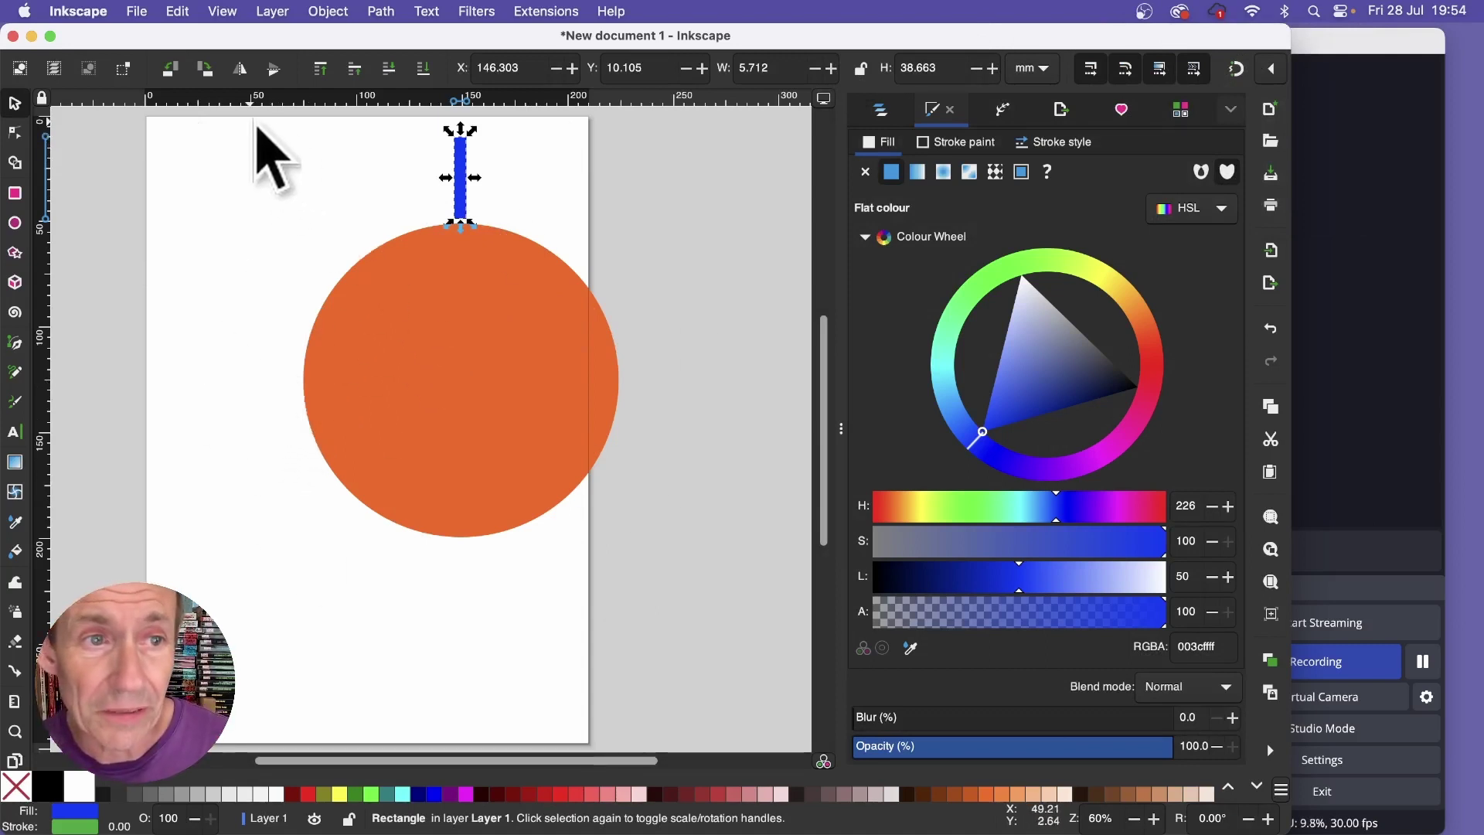
left_click_drag(255, 122, 742, 591)
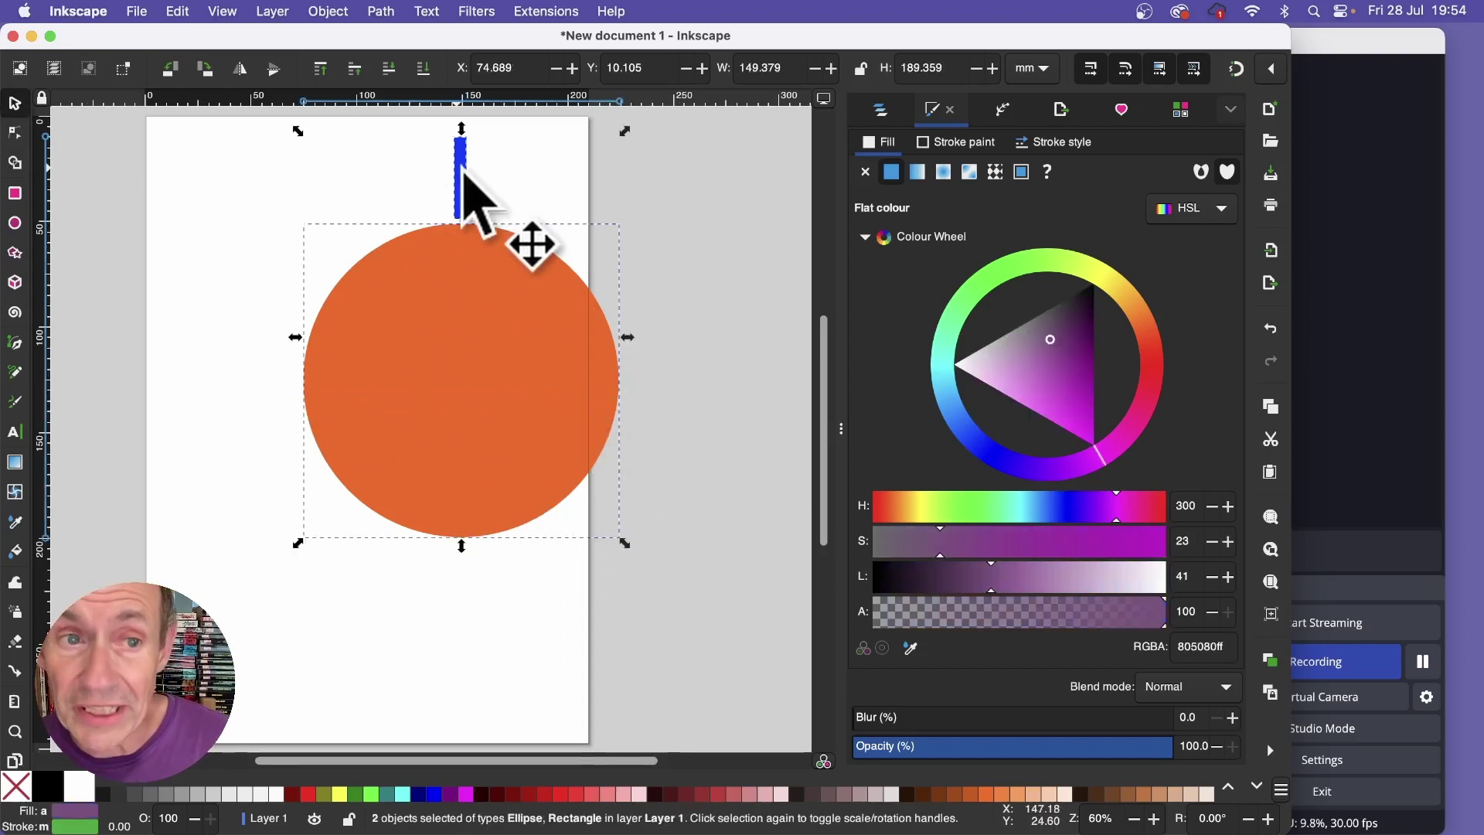
Step: Open Pattern along Path from Generate from Path and enable Live preview
left_click(566, 9)
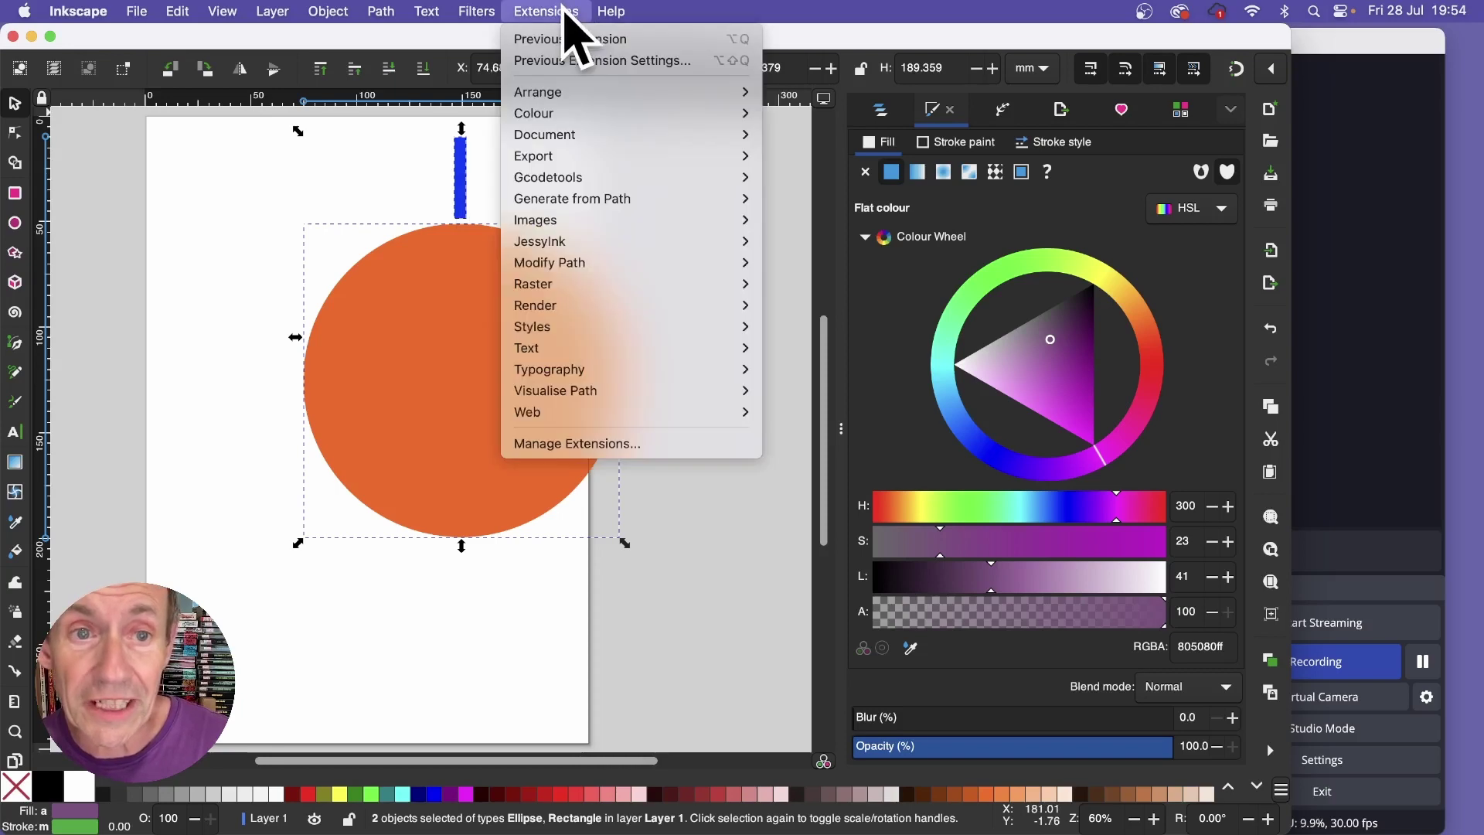
mouse_move(708, 199)
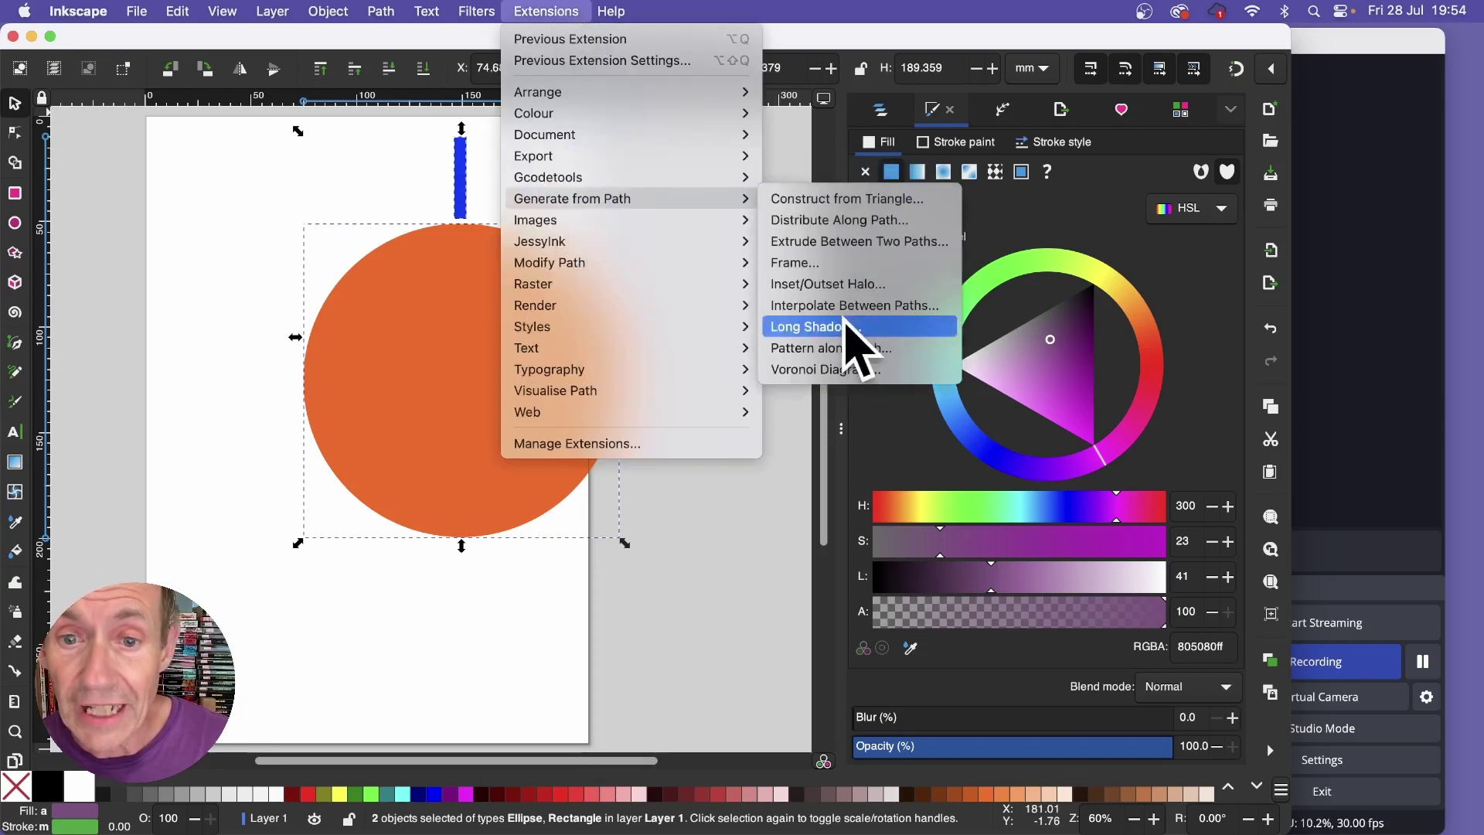
left_click(853, 349)
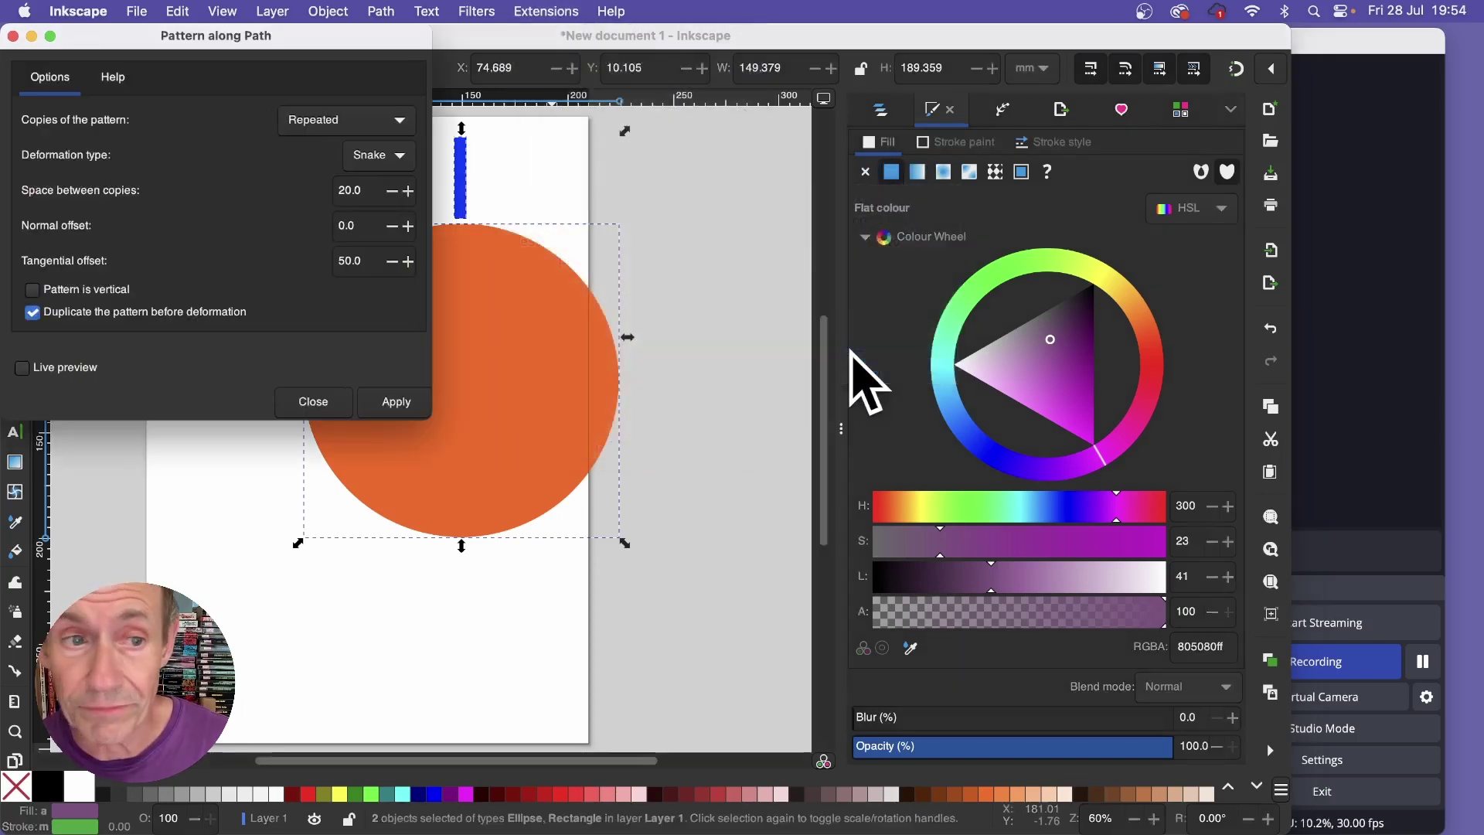
left_click_drag(828, 106, 881, 154)
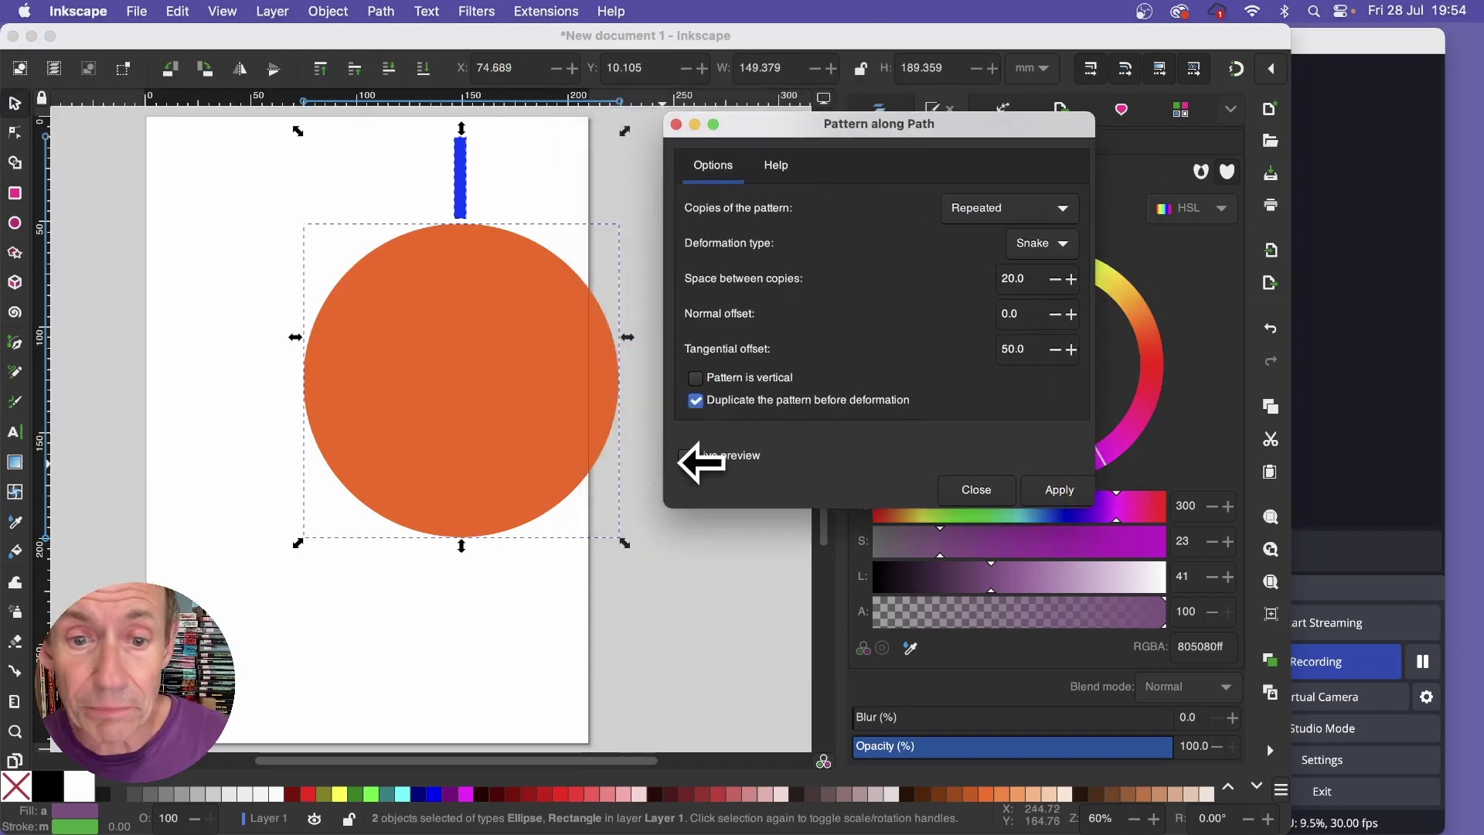
left_click(685, 456)
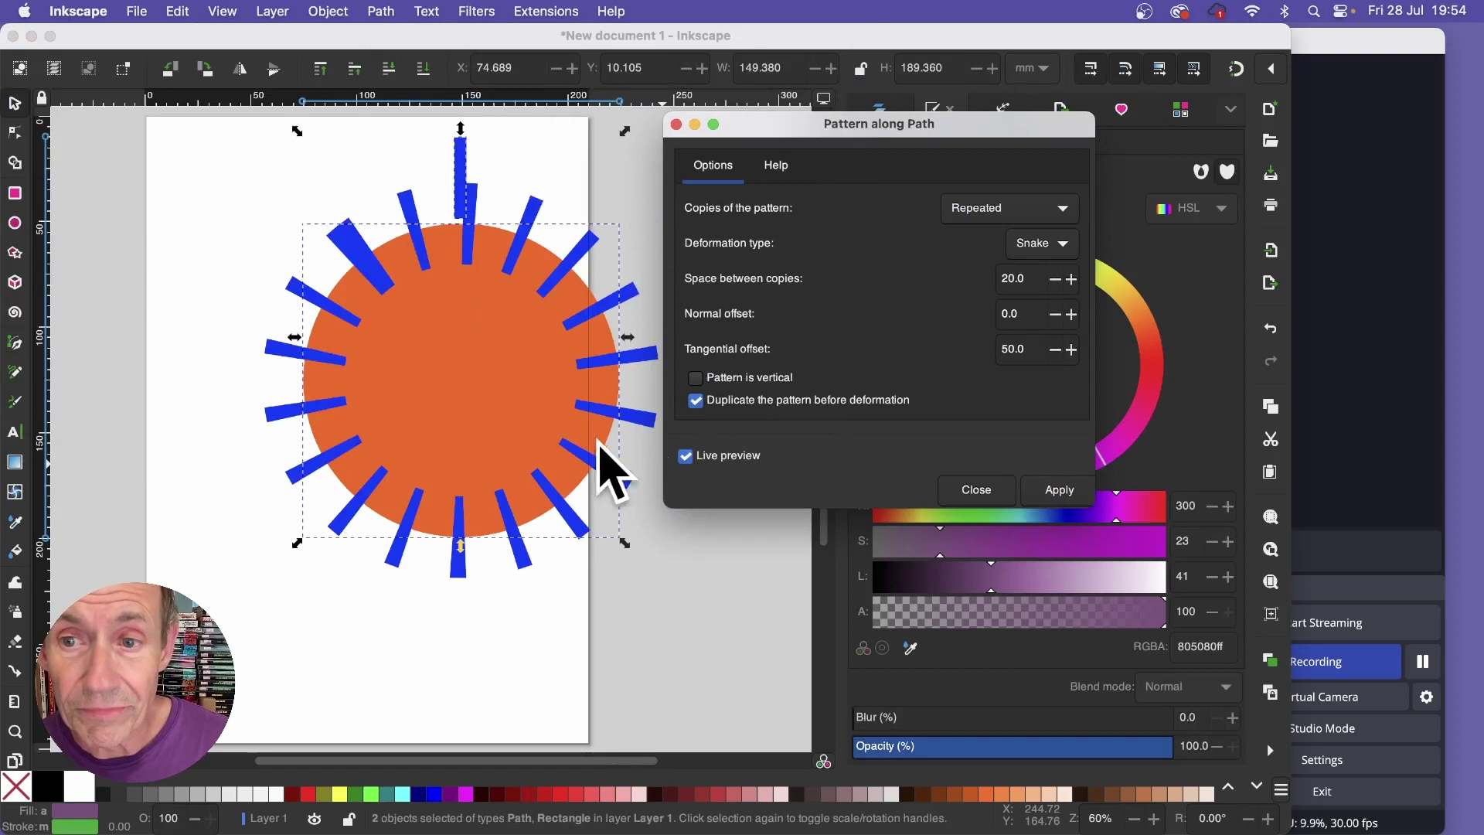
Step: Keep Snake deformation and set Copies of the pattern to Repeated, stretched
left_click(1044, 243)
left_click(1059, 267)
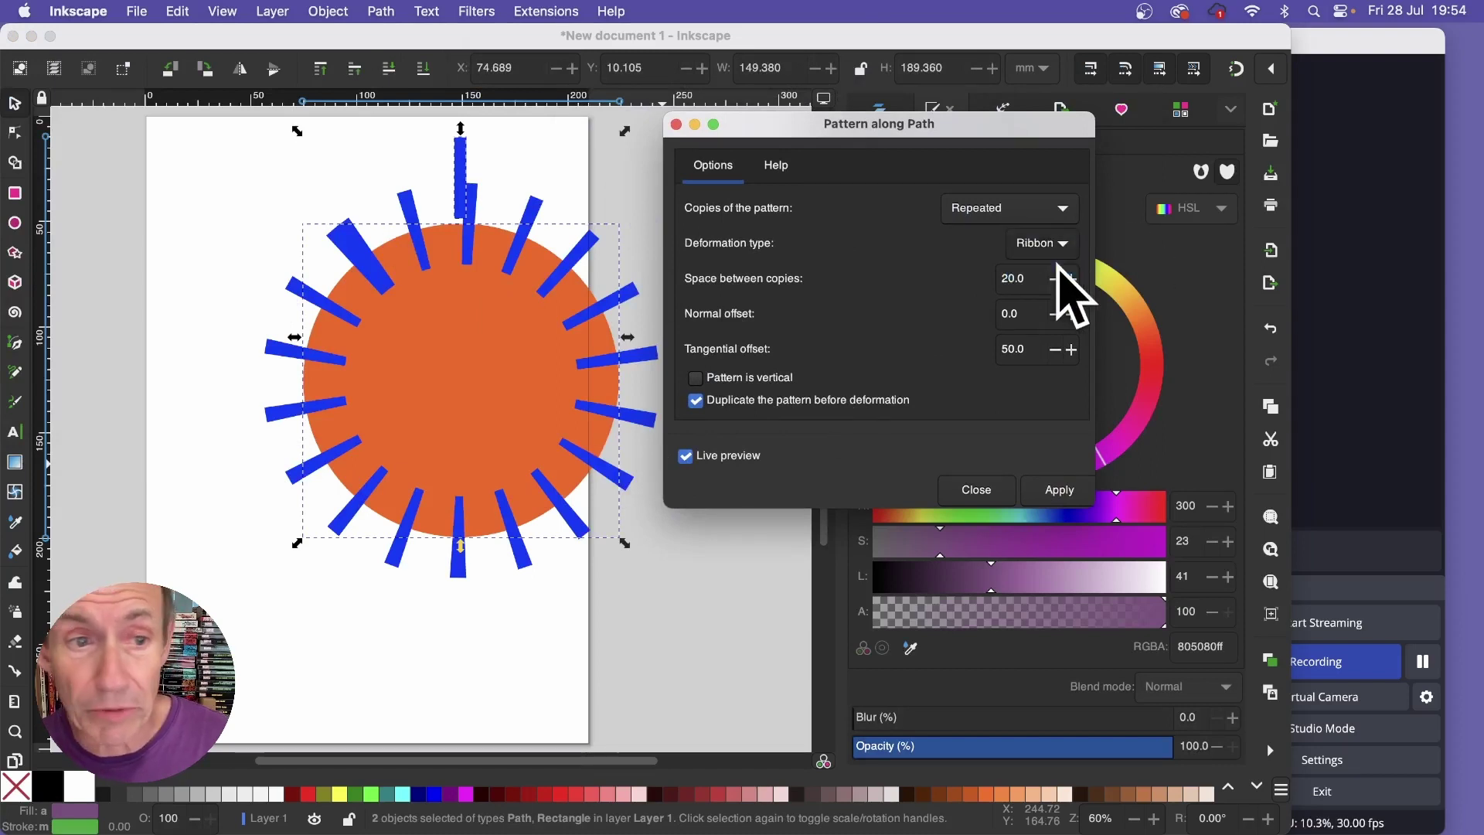
left_click(1058, 257)
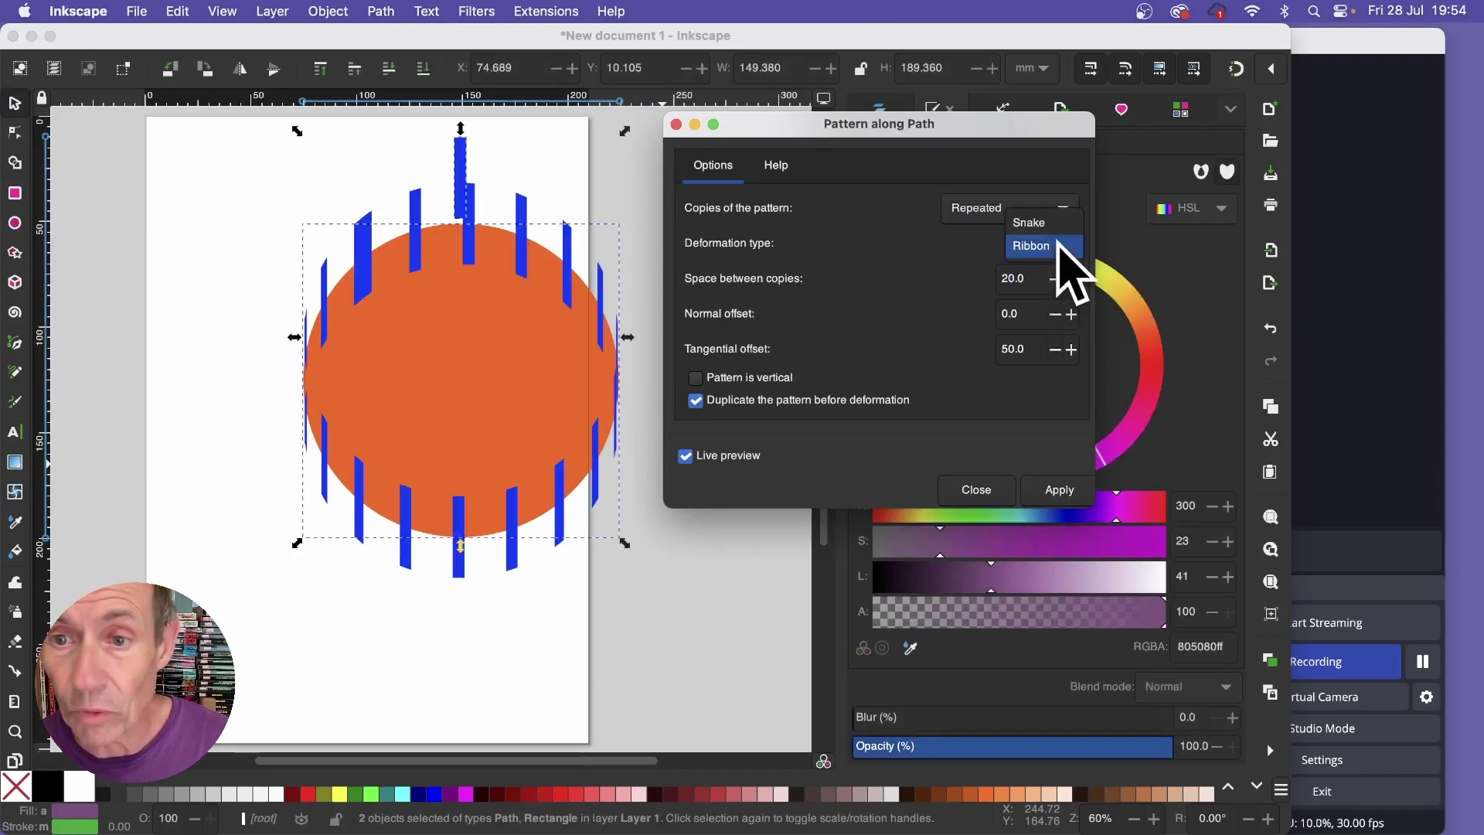
left_click(1059, 219)
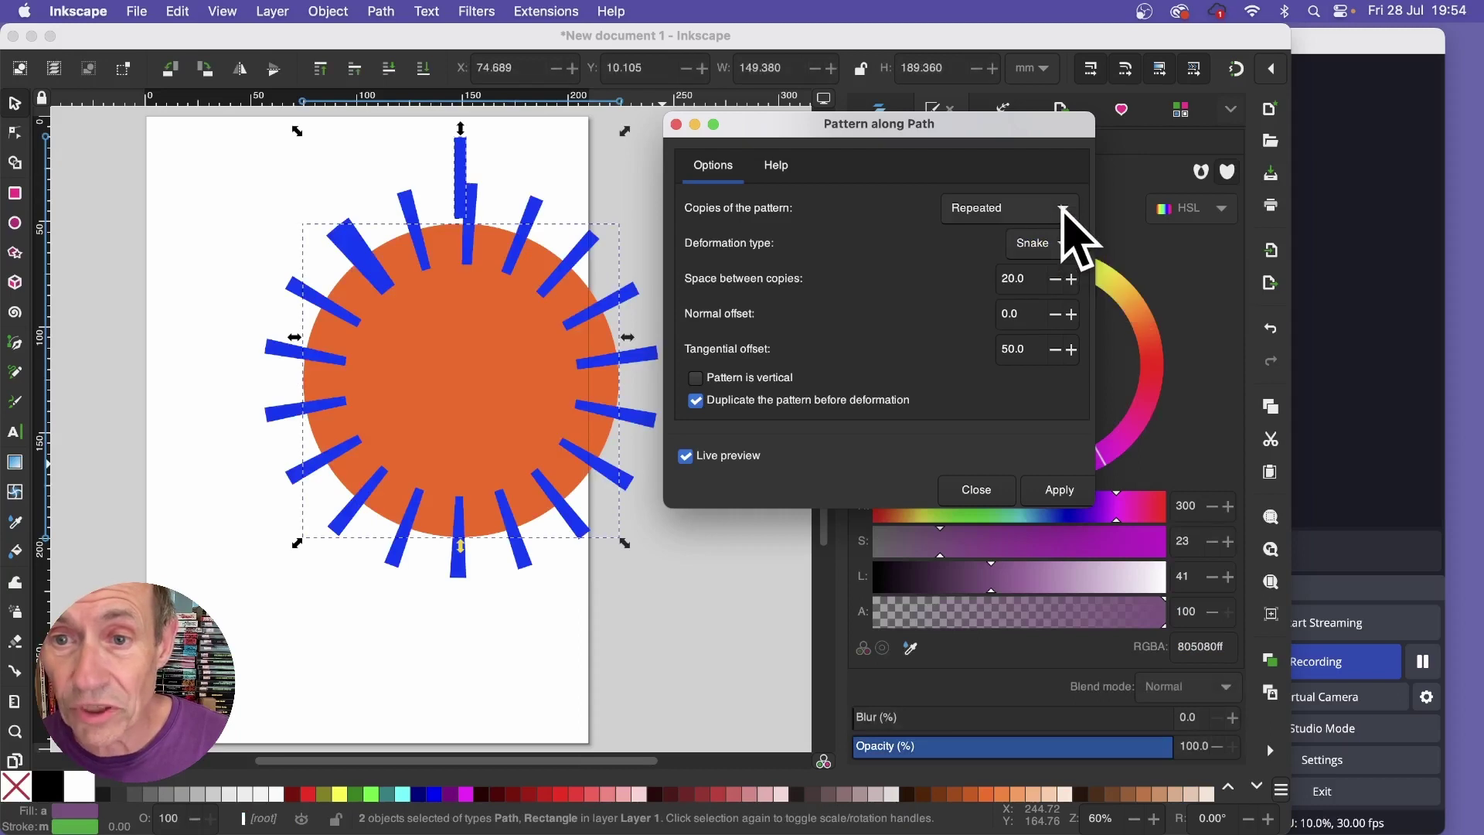
left_click(1062, 209)
left_click(1062, 232)
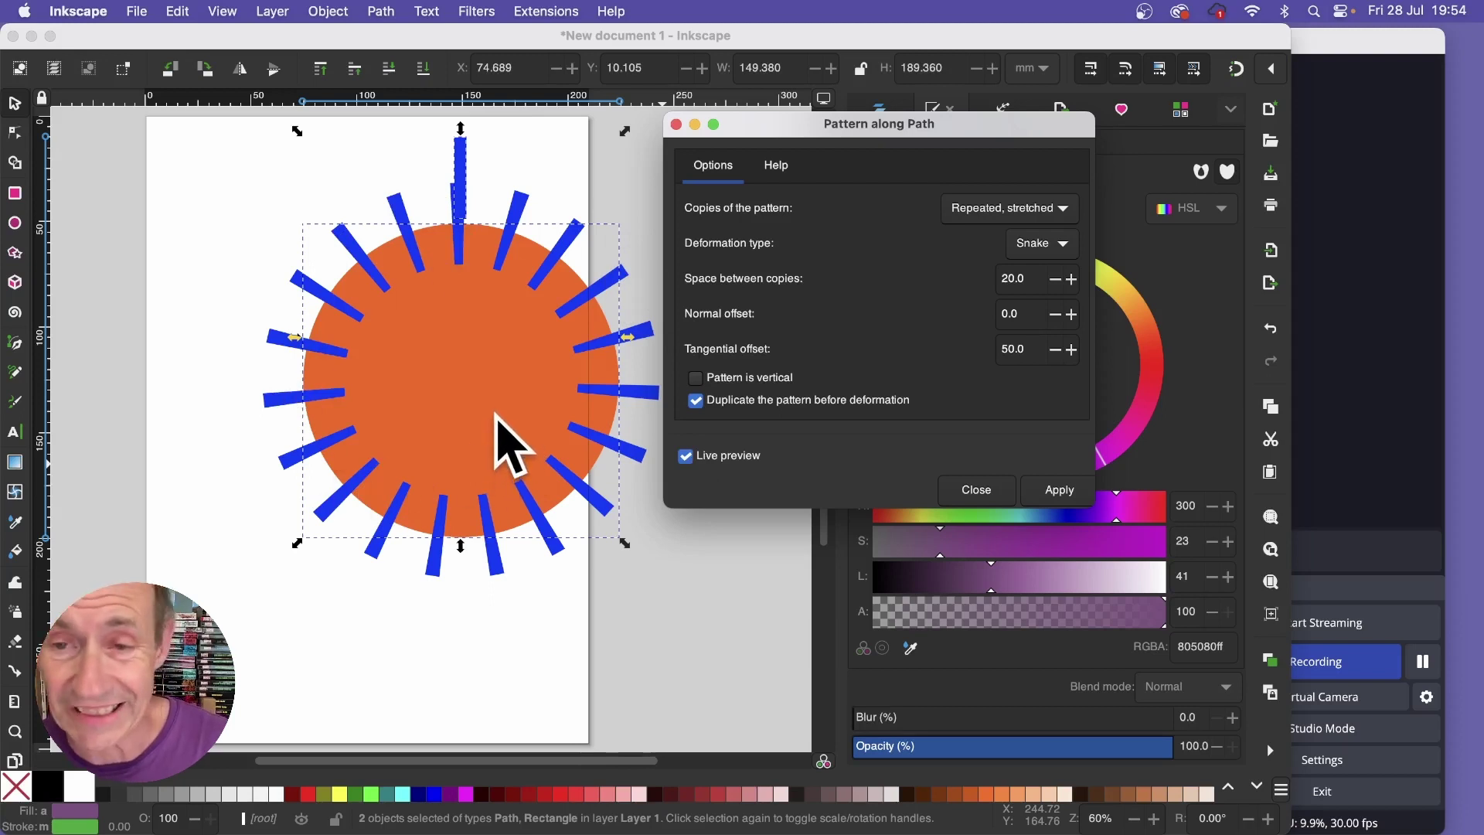
Step: Set Space between copies to 10, Normal offset to 40 and Tangential offset to 20
left_click(1012, 278)
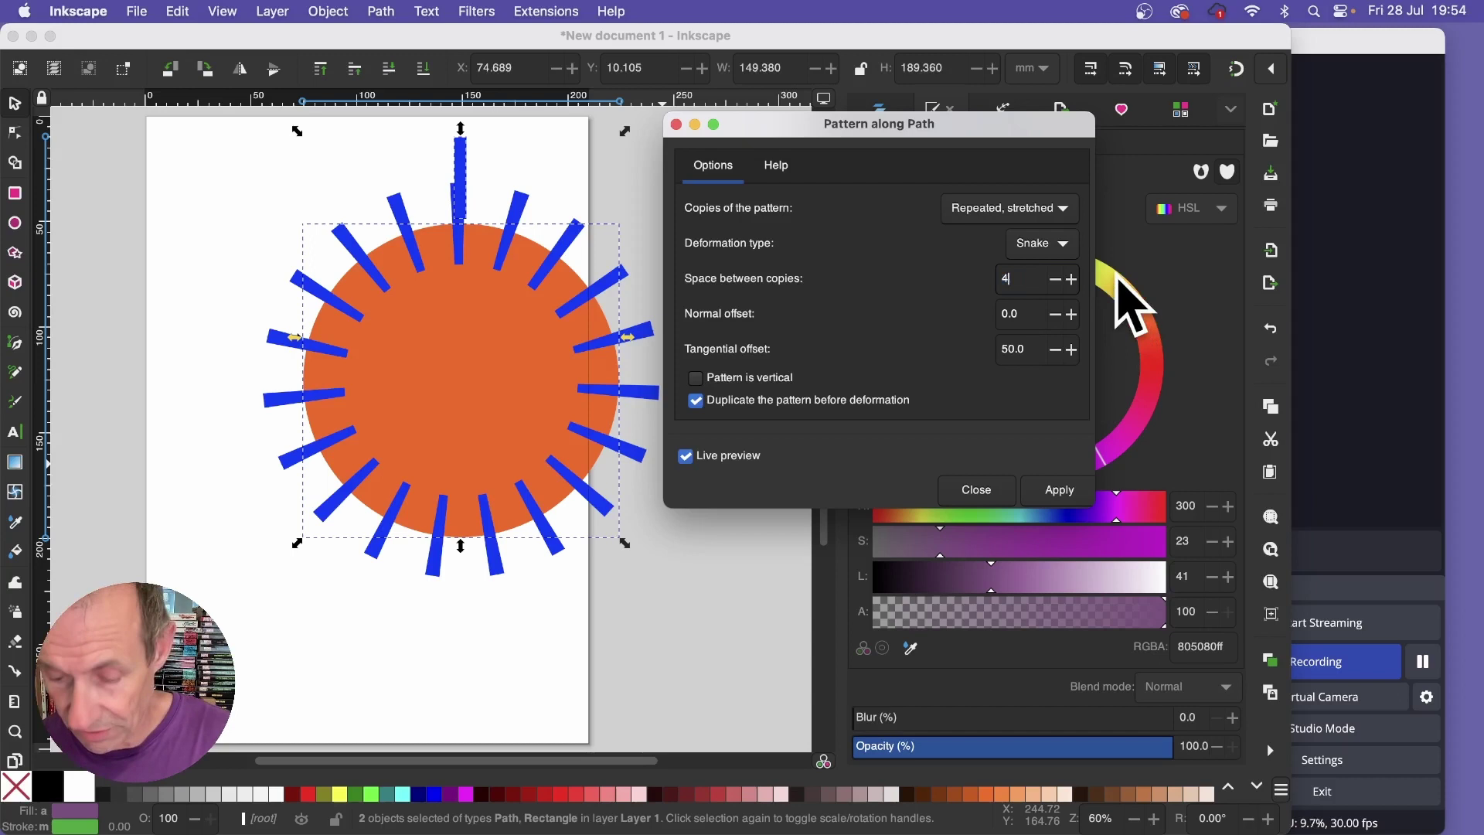
left_click(1016, 278)
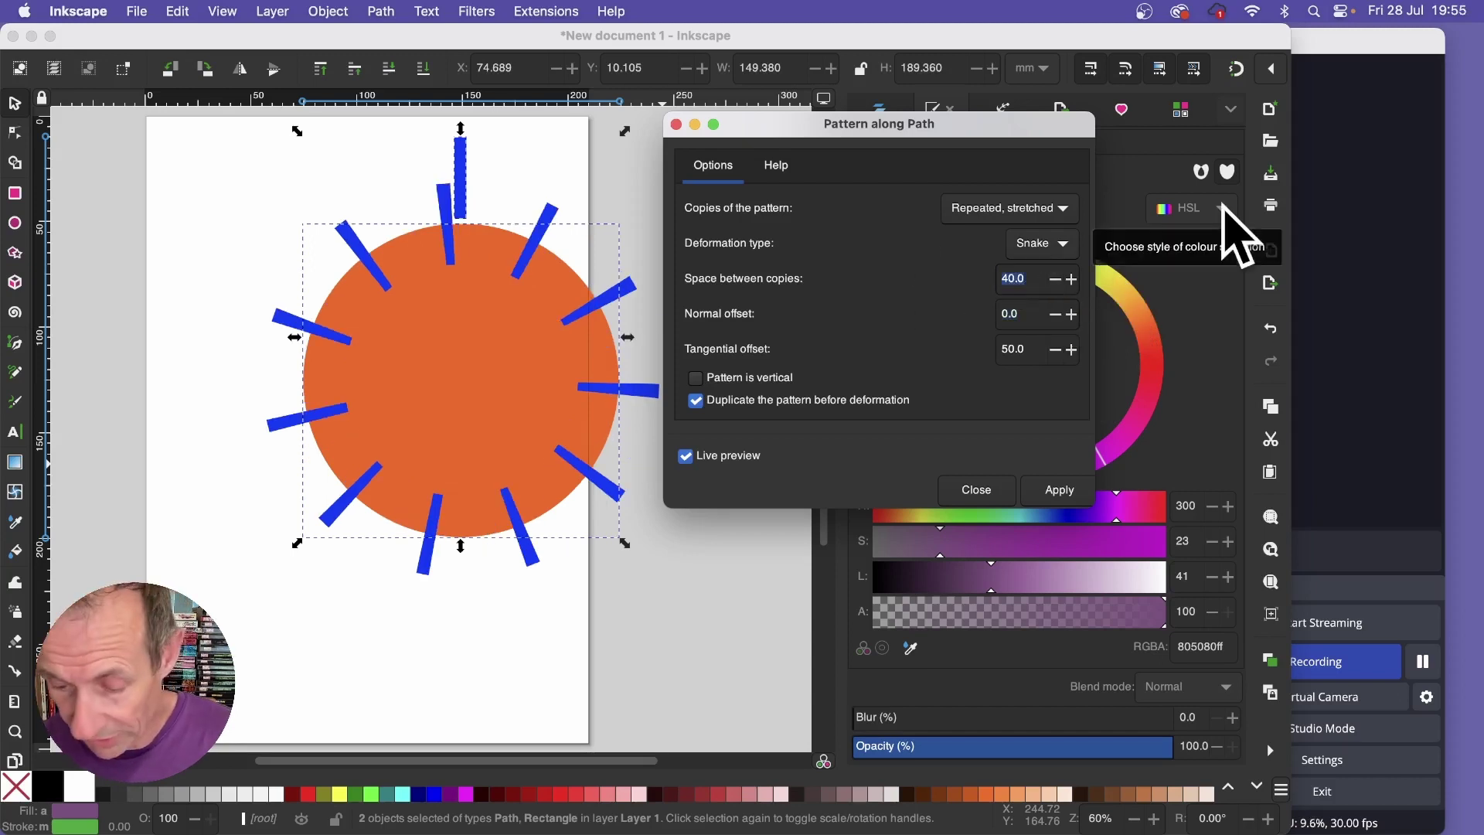
type("10")
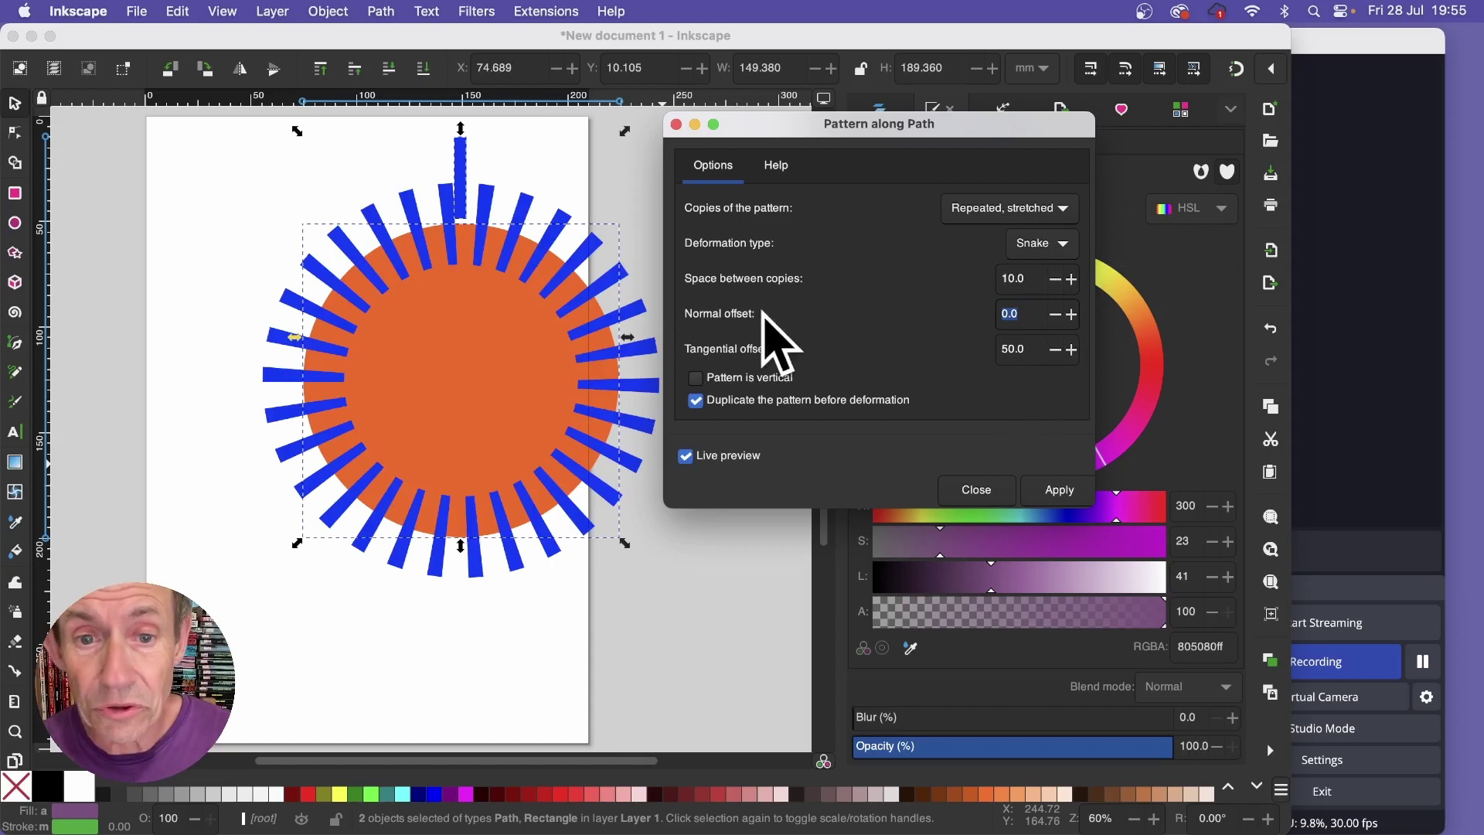
left_click(1023, 313)
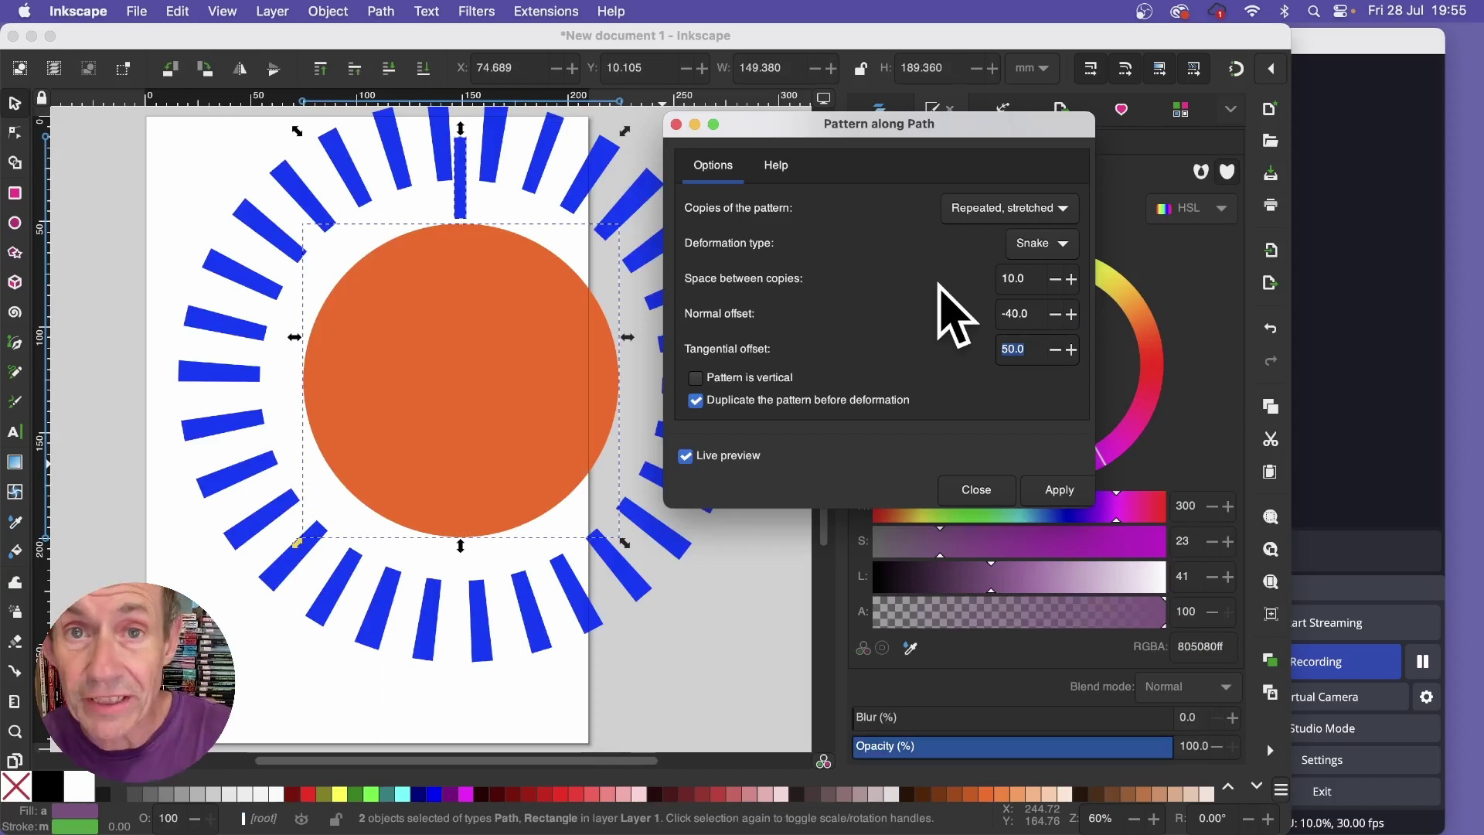
left_click(1019, 313)
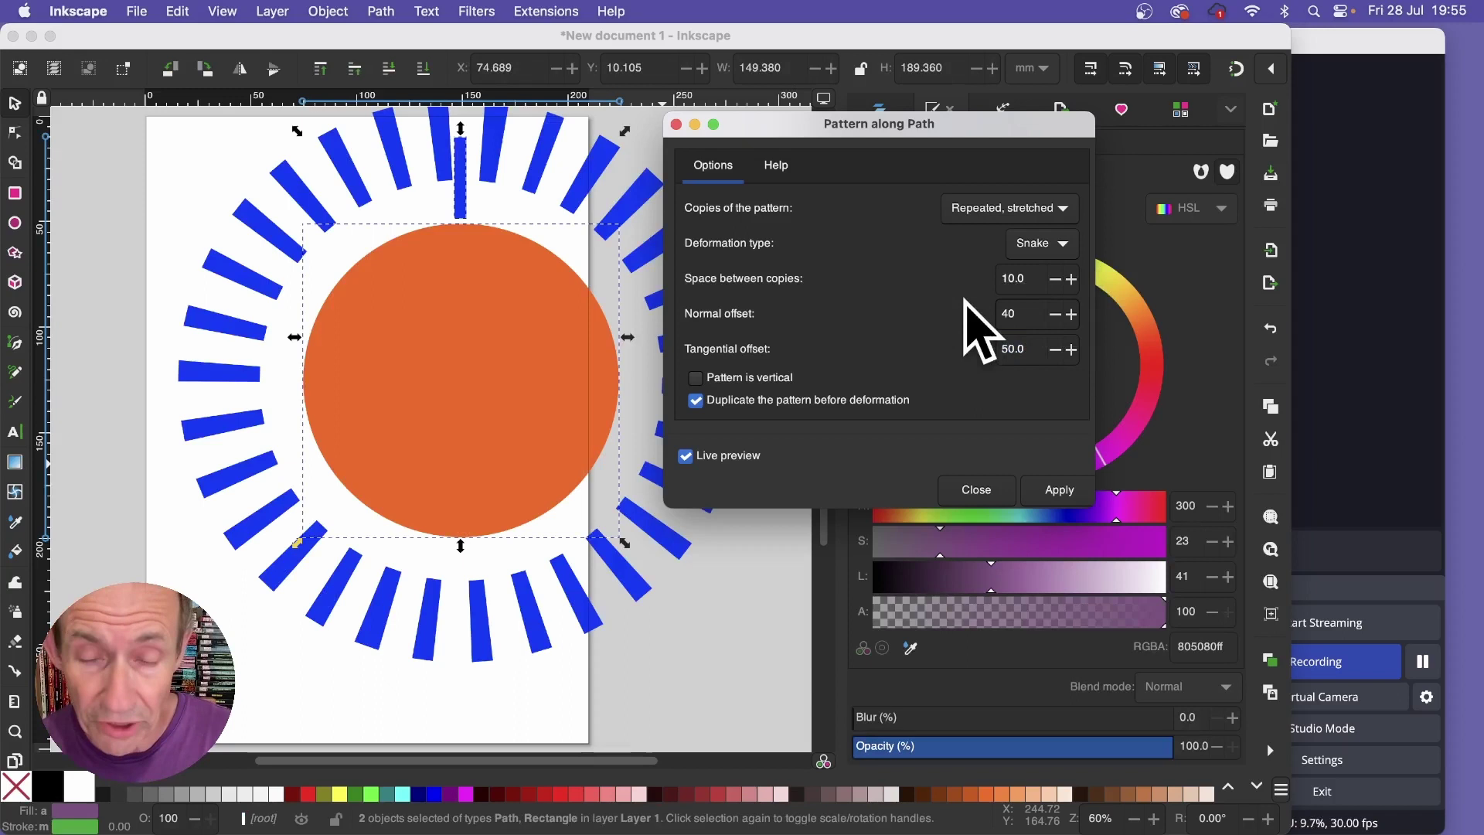
key("Tab")
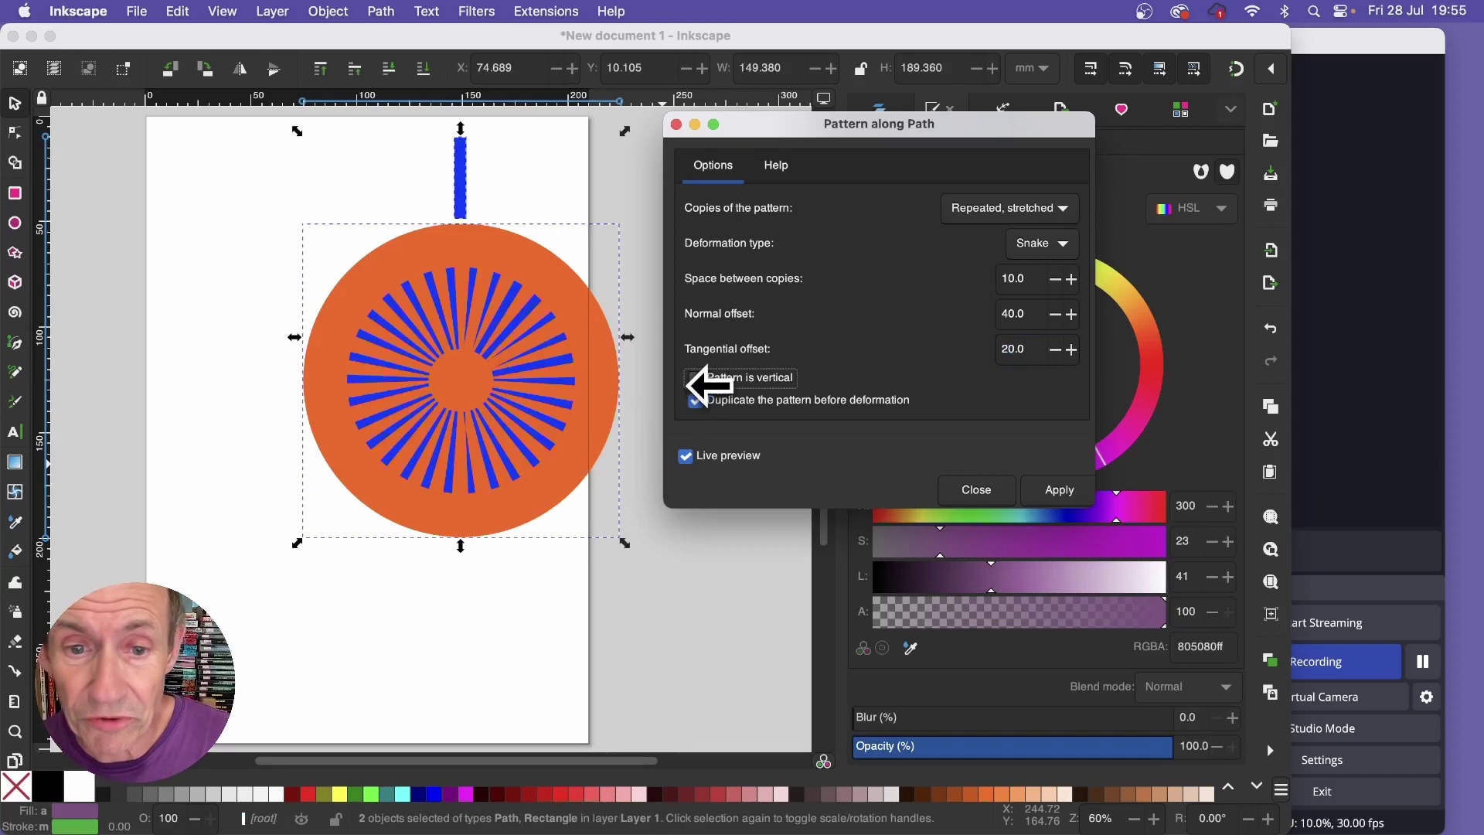
Step: Tick Pattern is vertical, apply the blue-bar pattern around the circle, and close the dialog
left_click(694, 378)
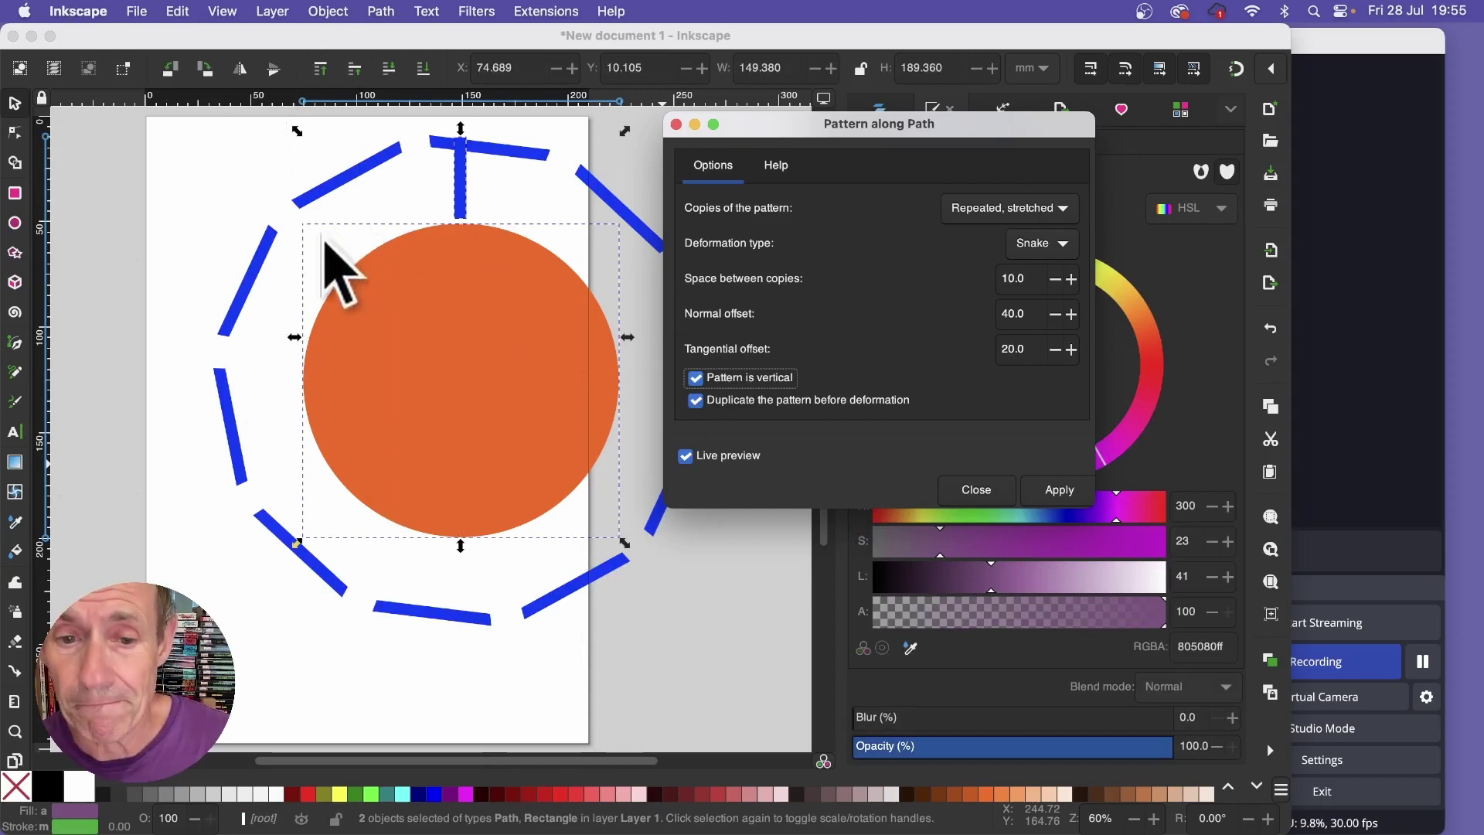
left_click(1060, 491)
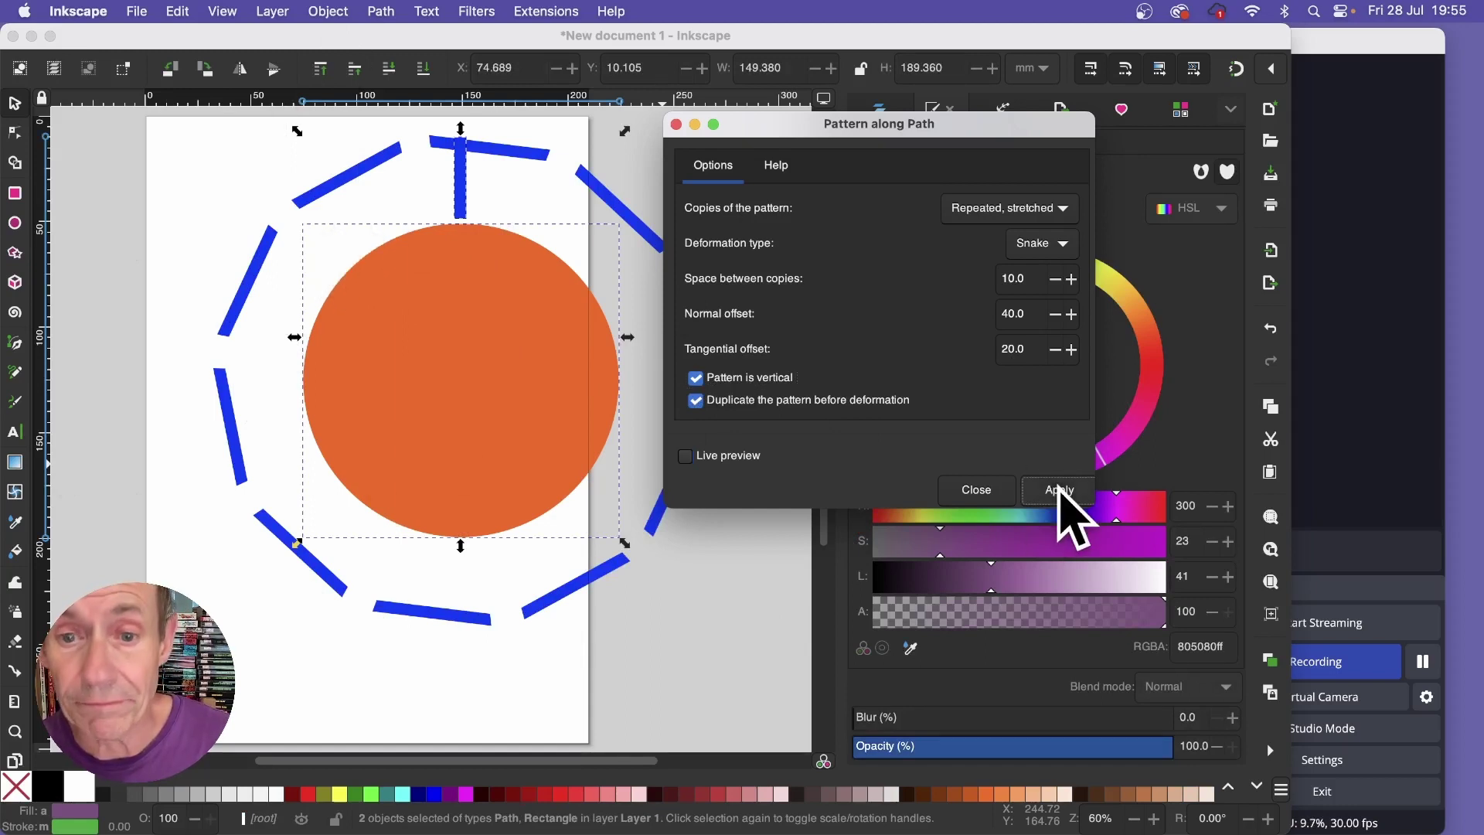
left_click(986, 491)
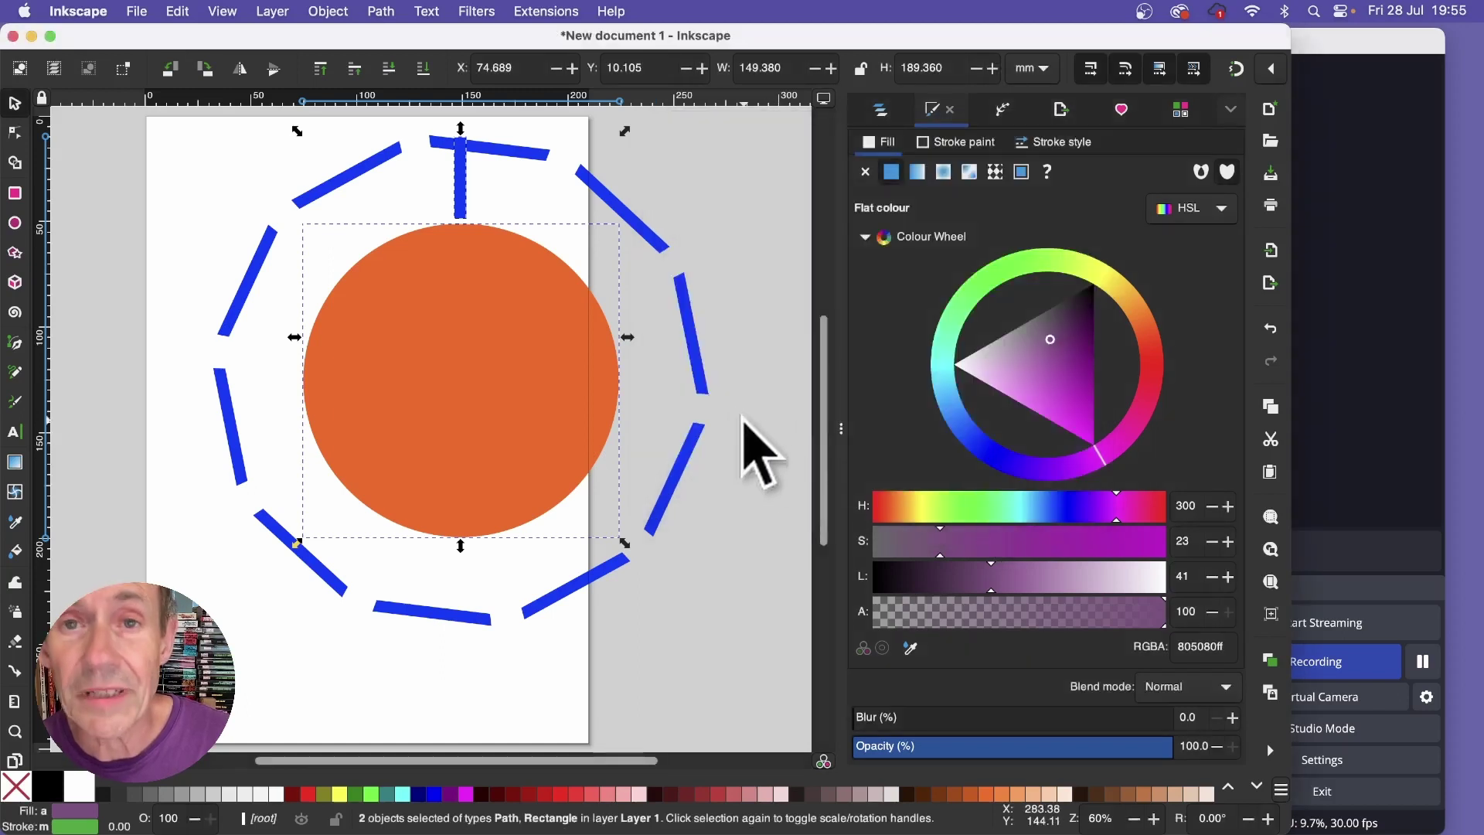